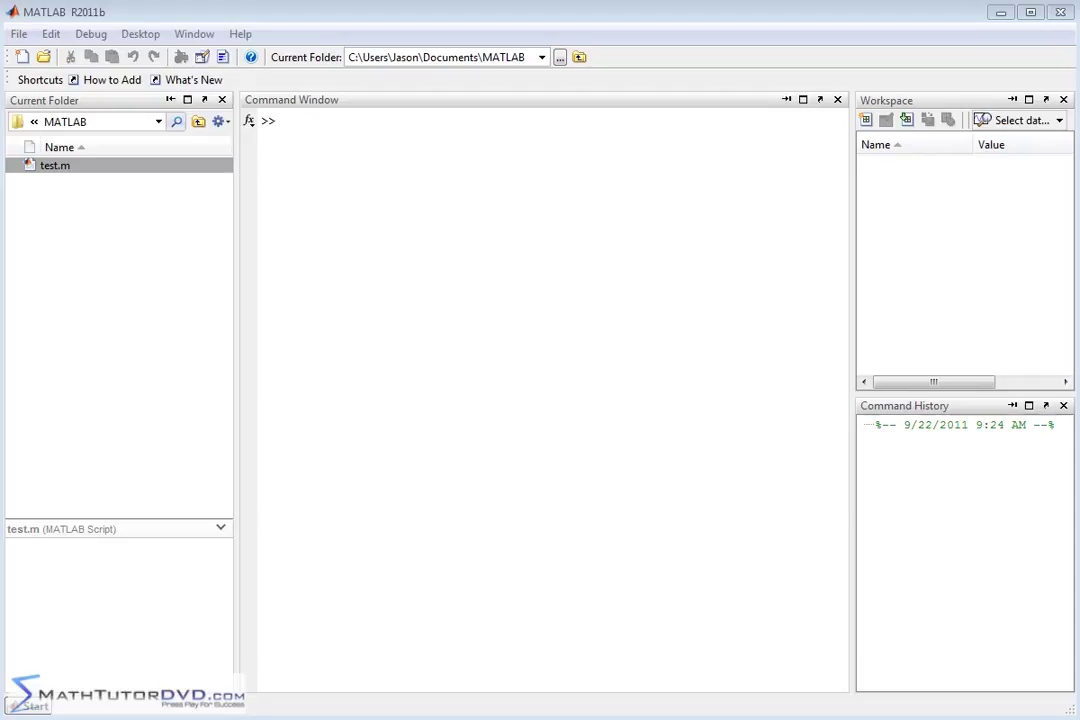
Evaluate 5^2, 5^3 and 42^2 (25, 125, 1764), then clear the display with clc
{"action": "left_click", "coordinate": [369, 152]}
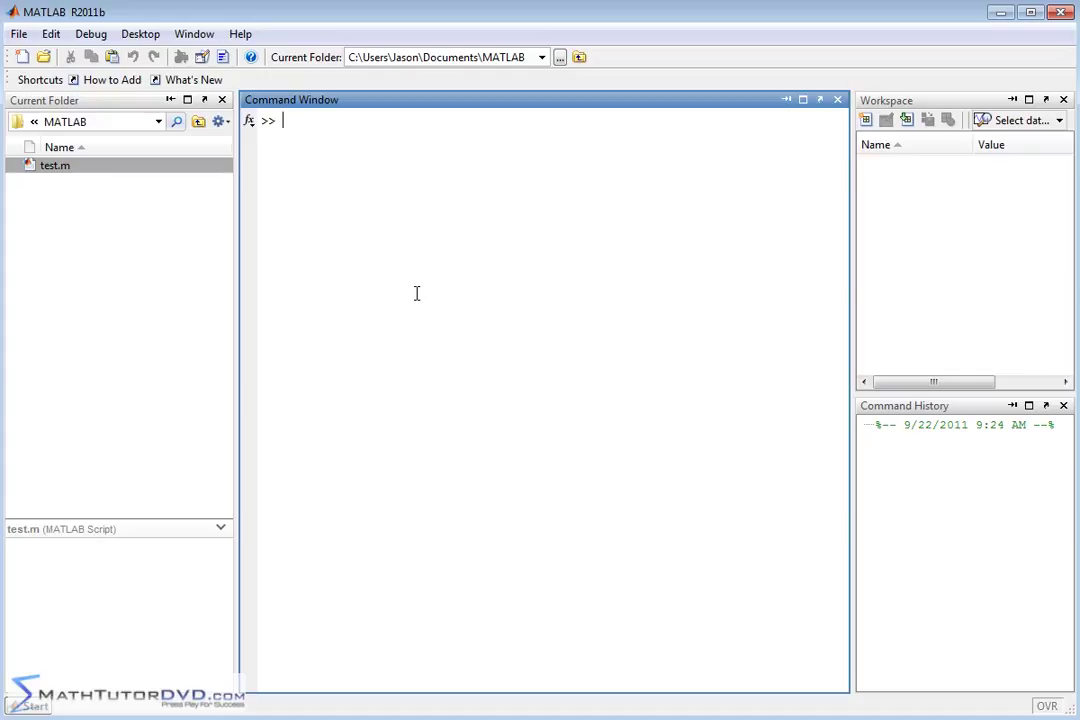
{"action": "type", "text": "5^"}
{"action": "type", "text": "2"}
{"action": "key", "text": "Return"}
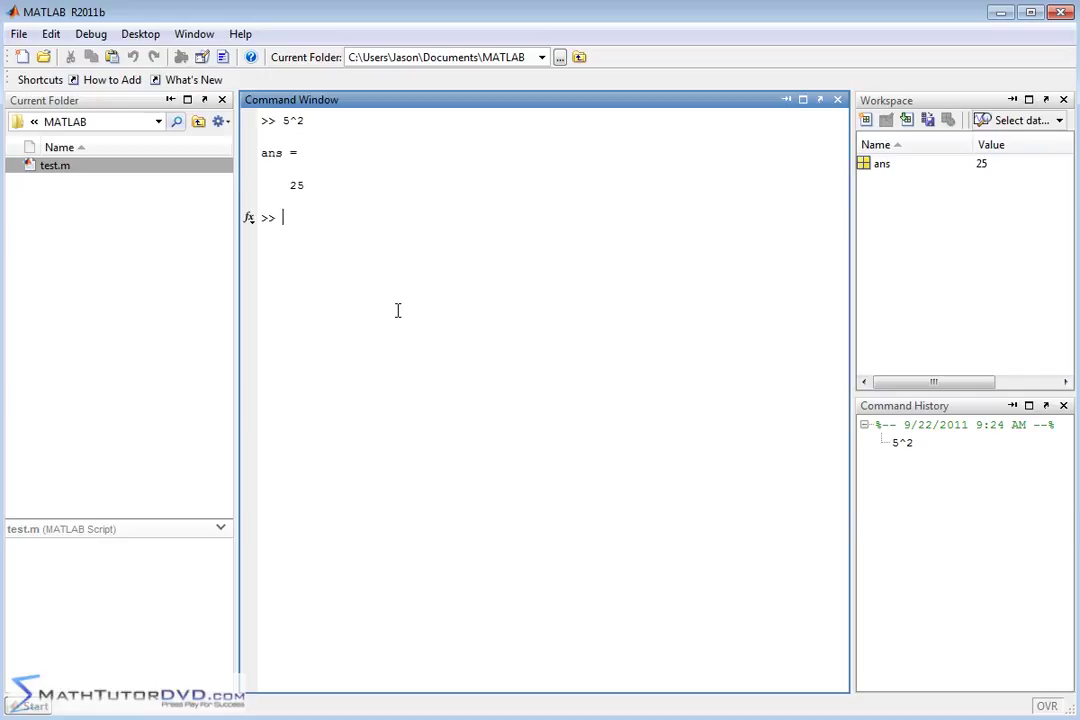
{"action": "type", "text": "5^3"}
{"action": "key", "text": "Return"}
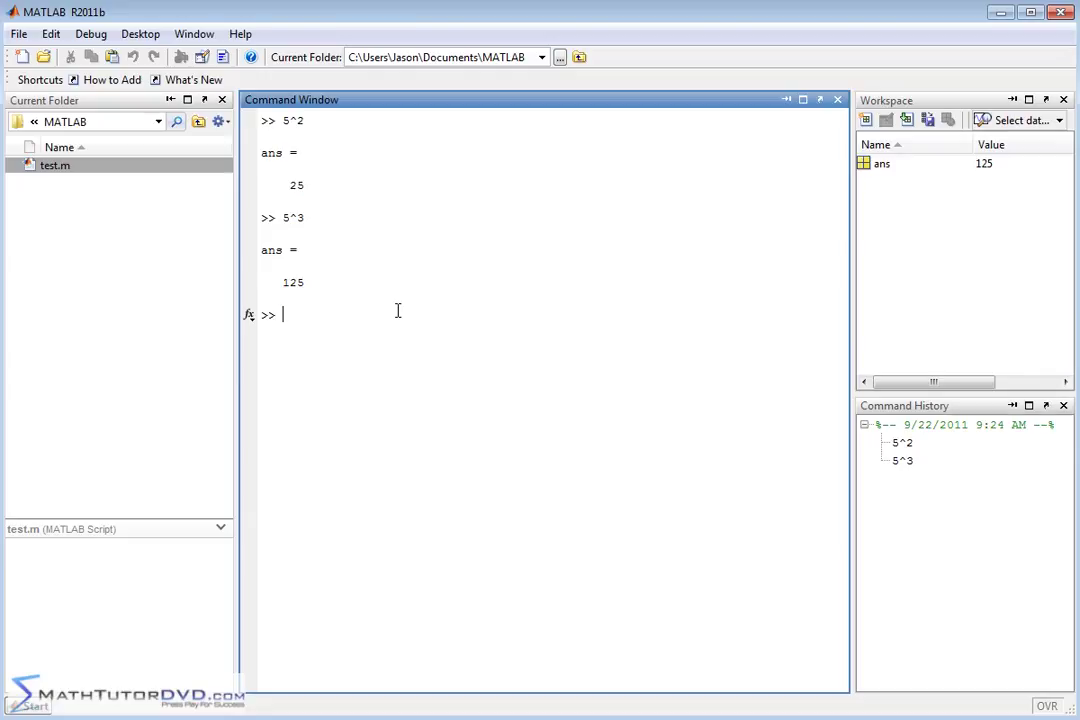
{"action": "type", "text": "42^2"}
{"action": "key", "text": "Return"}
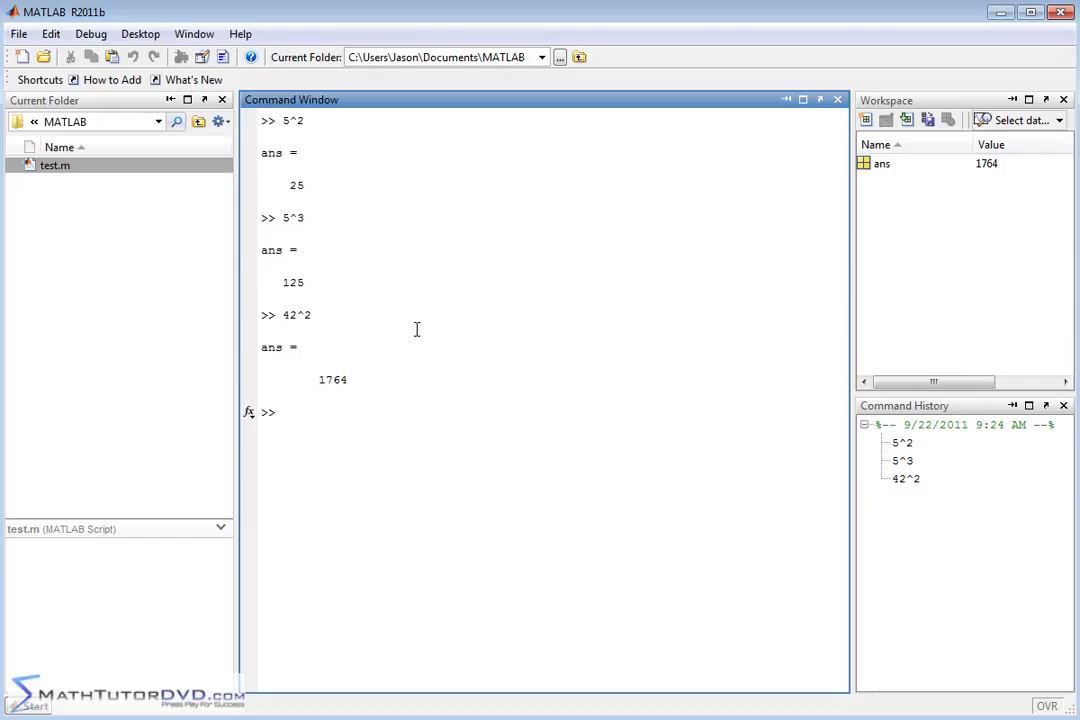
{"action": "type", "text": "cl"}
{"action": "type", "text": "c"}
{"action": "key", "text": "Return"}
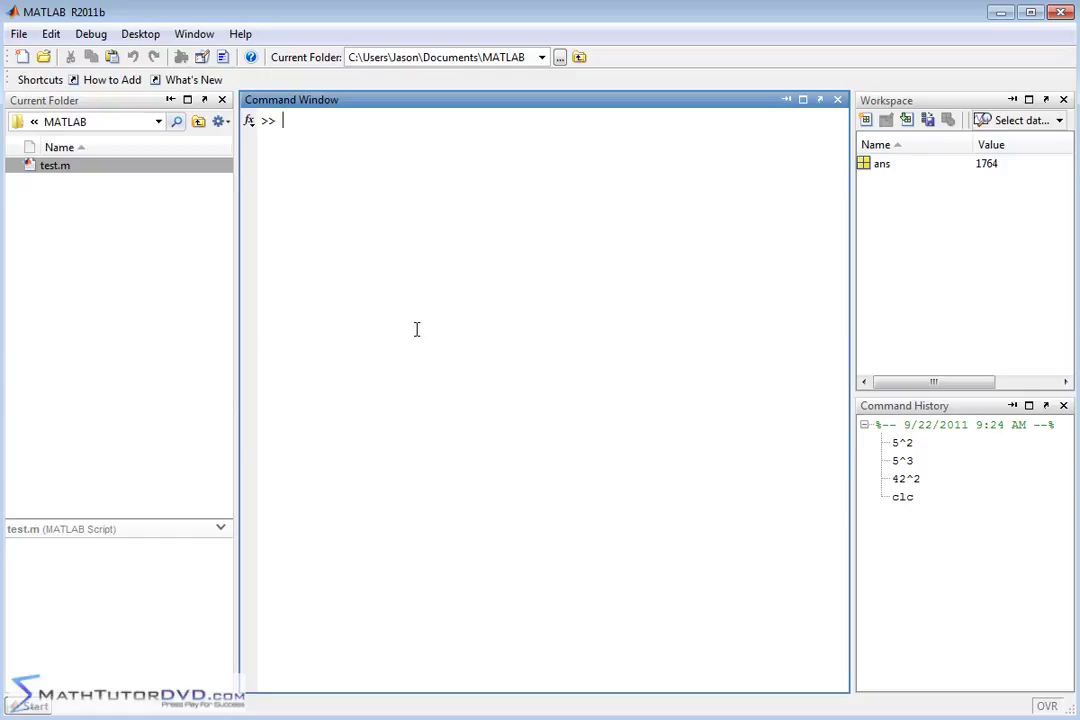
Evaluate -2^2 and -1*2^2, both returning -4
{"action": "type", "text": "-"}
{"action": "type", "text": "2^2"}
{"action": "key", "text": "Return"}
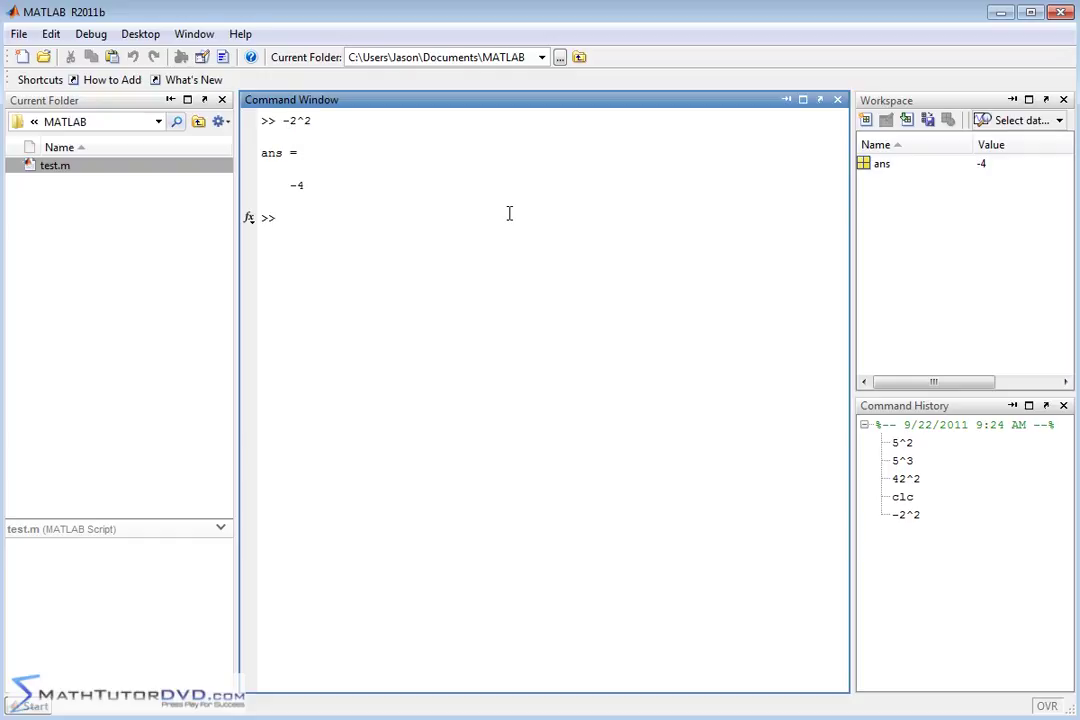
{"action": "type", "text": "-"}
{"action": "type", "text": "1*2^"}
{"action": "type", "text": "2"}
{"action": "key", "text": "Return"}
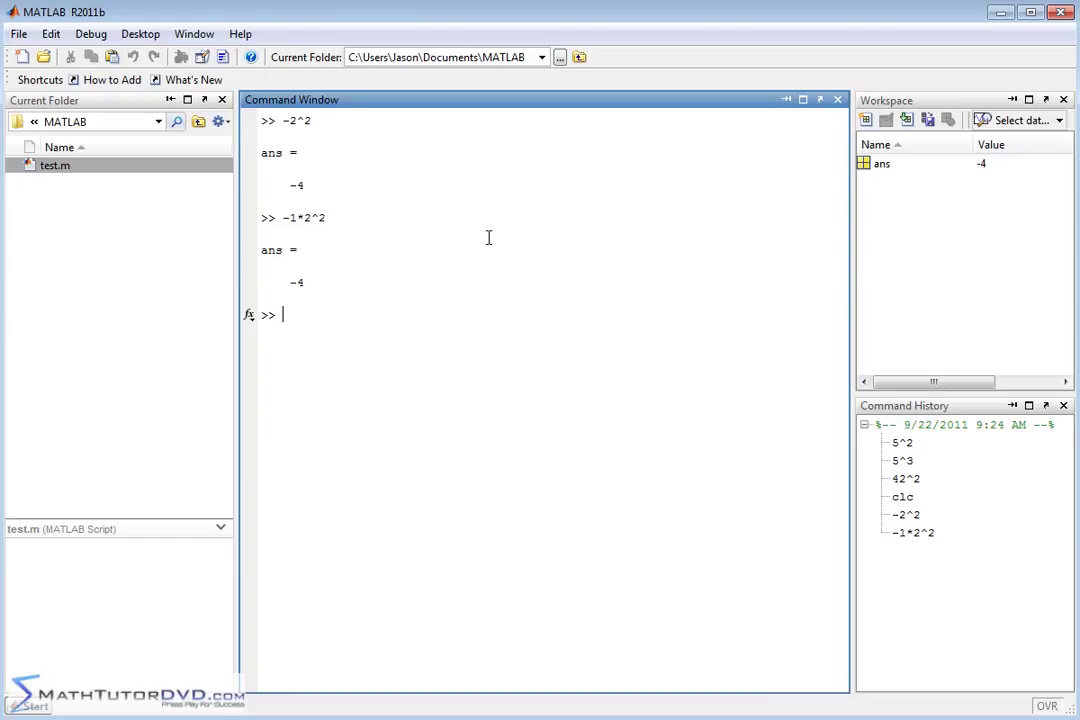
Evaluate (-2)^2 and (-34)^2, getting 4 and 1156
{"action": "type", "text": "(-"}
{"action": "type", "text": "2)^"}
{"action": "type", "text": "2"}
{"action": "key", "text": "Return"}
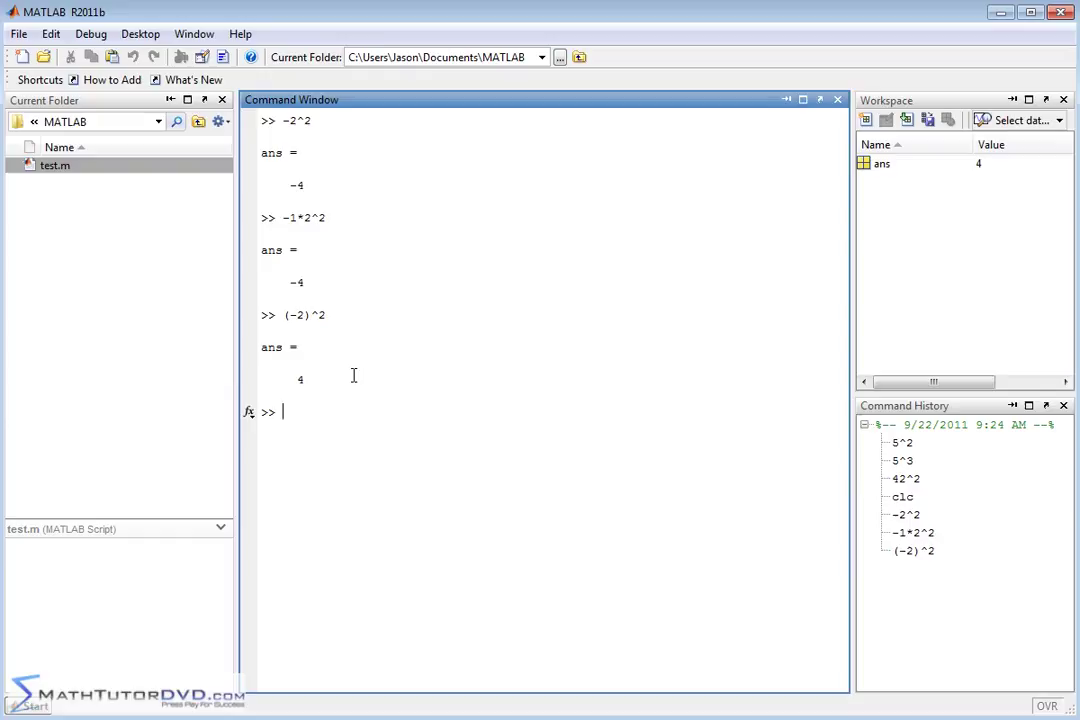
{"action": "type", "text": "-"}
{"action": "type", "text": "34"}
{"action": "type", "text": "^2"}
{"action": "key", "text": "Left"}
{"action": "key", "text": "Left"}
{"action": "type", "text": ")"}
{"action": "key", "text": "Left"}
{"action": "key", "text": "Left"}
{"action": "key", "text": "Left"}
{"action": "key", "text": "Left"}
{"action": "type", "text": "("}
{"action": "key", "text": "Return"}
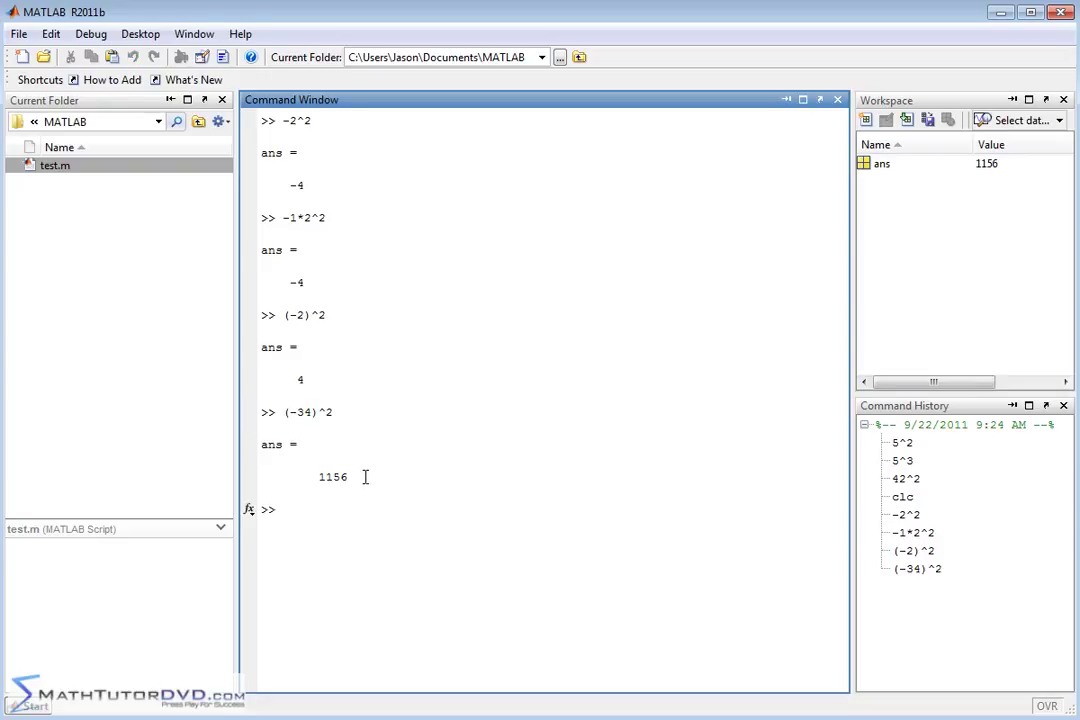
Clear the display with clc and evaluate 2+3^2, giving 11
{"action": "type", "text": "clc"}
{"action": "key", "text": "Return"}
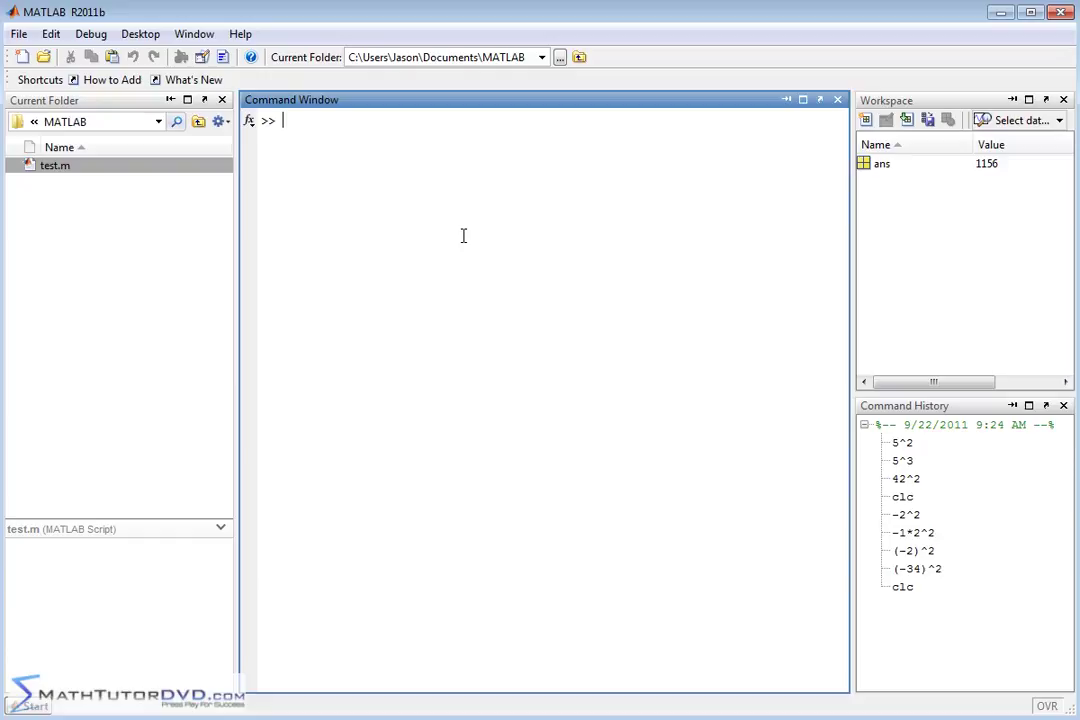
{"action": "type", "text": "2+"}
{"action": "type", "text": "3^2"}
{"action": "key", "text": "Return"}
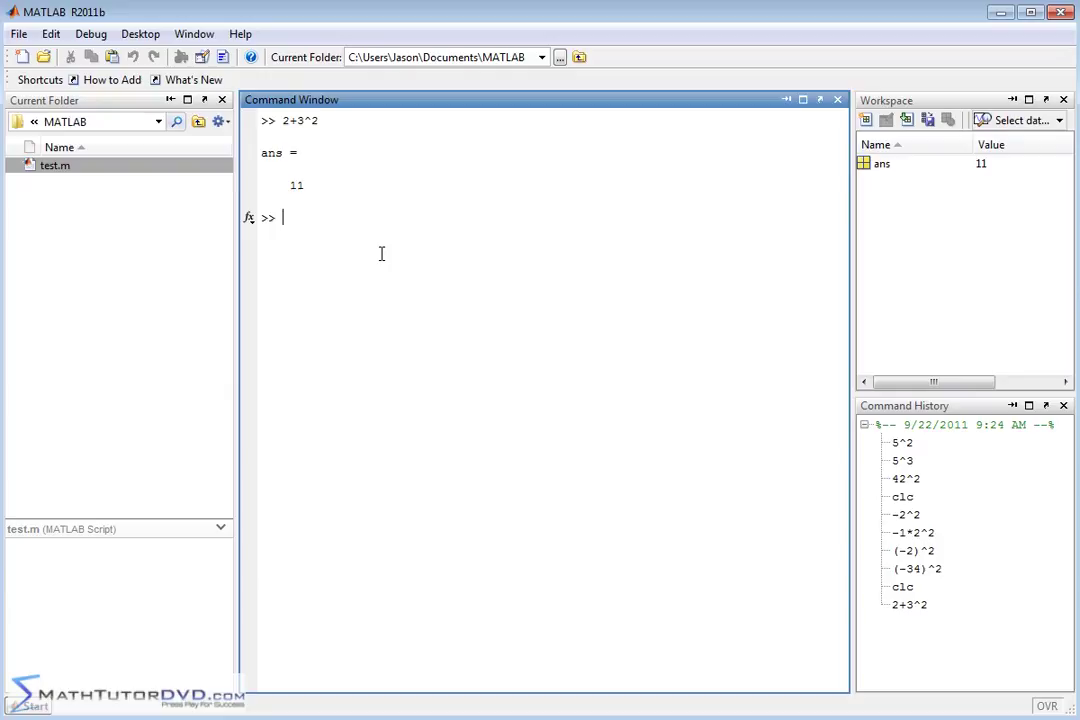
Evaluate 5*5^3 and 1+2^3 after fixing typos, giving 625 and 9
{"action": "type", "text": "5*"}
{"action": "type", "text": "5^"}
{"action": "type", "text": "2"}
{"action": "key", "text": "BackSpace"}
{"action": "type", "text": "3"}
{"action": "key", "text": "Return"}
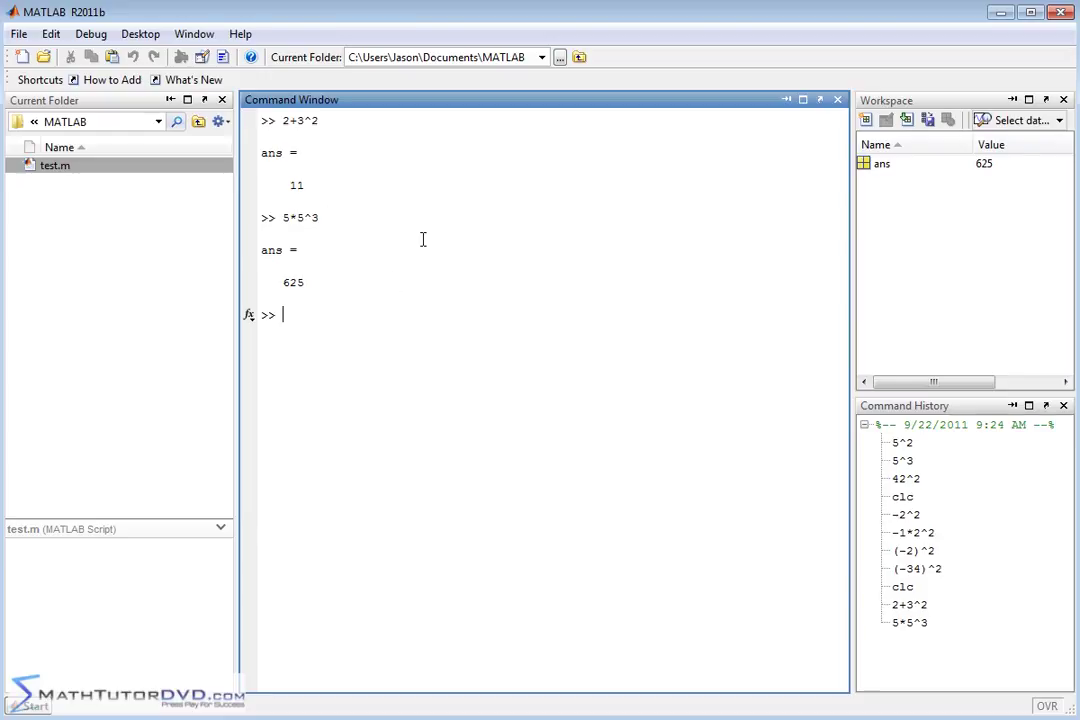
{"action": "type", "text": "("}
{"action": "type", "text": "1+"}
{"action": "key", "text": "BackSpace"}
{"action": "key", "text": "BackSpace"}
{"action": "key", "text": "BackSpace"}
{"action": "type", "text": "+"}
{"action": "type", "text": "2"}
{"action": "type", "text": "^3"}
{"action": "key", "text": "Return"}
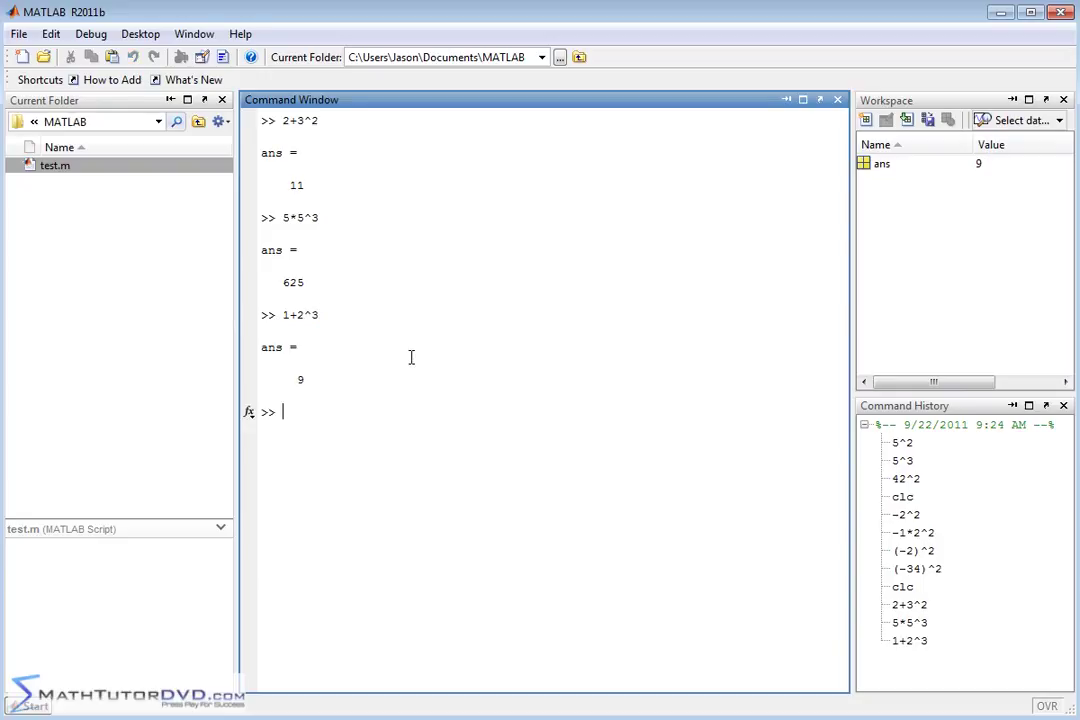
Evaluate (1+2)^3 = 27 and (3+4-18*33)^2 = 344569
{"action": "type", "text": "("}
{"action": "type", "text": "1+2"}
{"action": "type", "text": ")^"}
{"action": "type", "text": "3"}
{"action": "key", "text": "Return"}
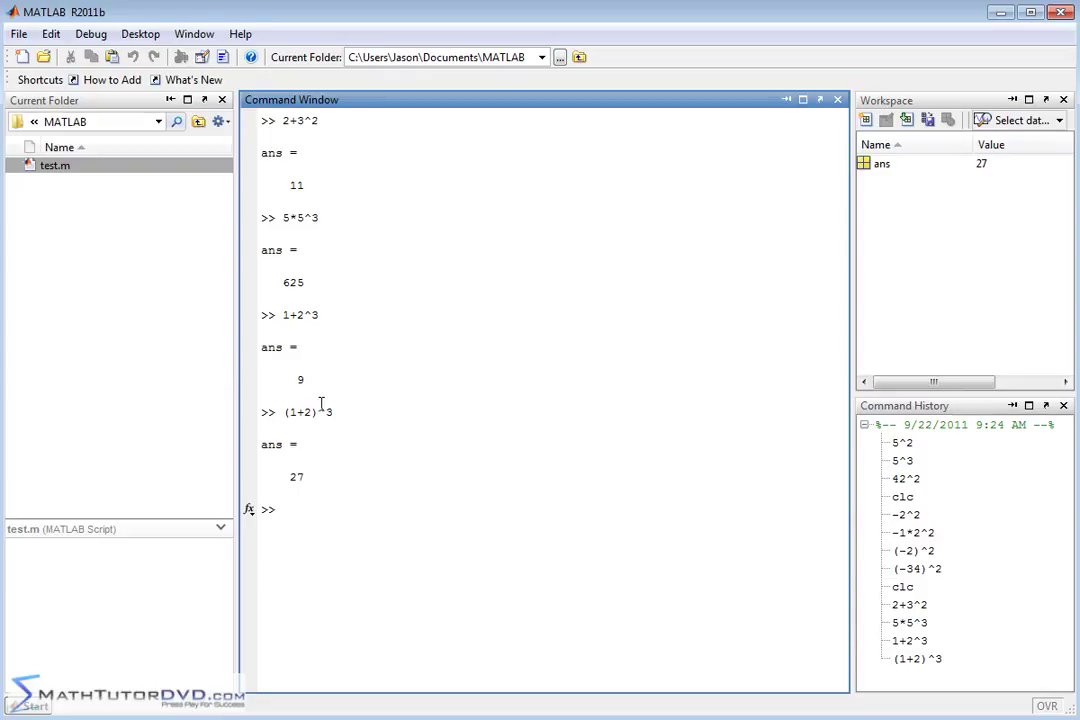
{"action": "type", "text": "(3+"}
{"action": "type", "text": "4-"}
{"action": "type", "text": "18"}
{"action": "type", "text": "*"}
{"action": "type", "text": "33)^2"}
{"action": "key", "text": "Return"}
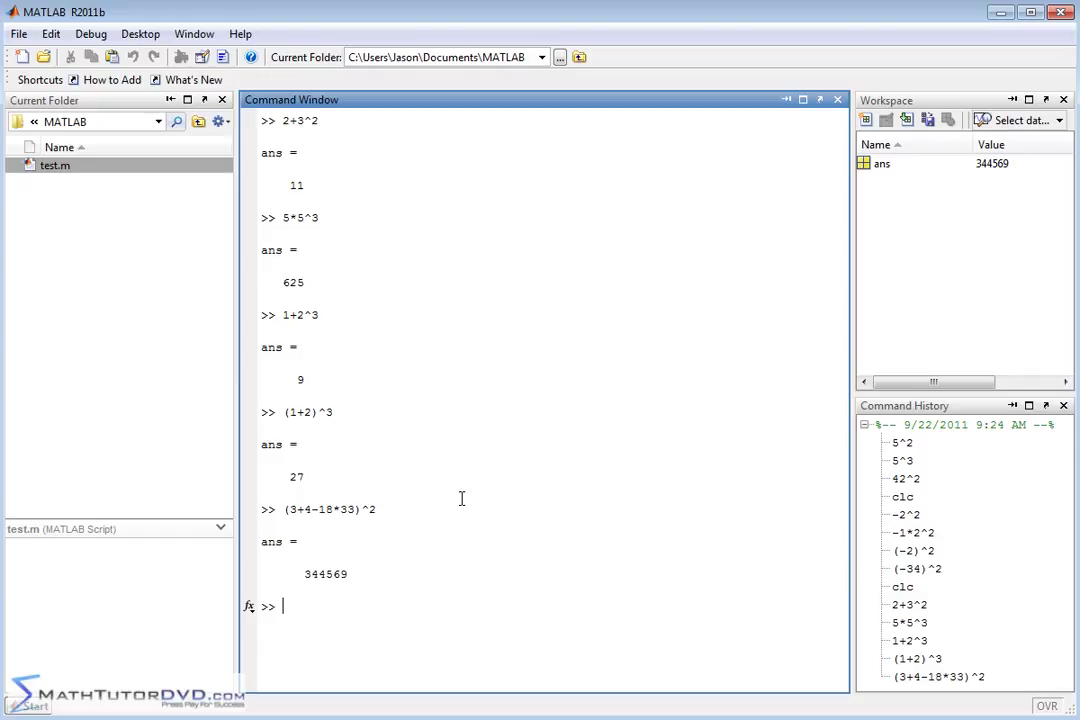
Edit the recalled expression to (3+4-18*34)^2 and evaluate it, giving 366025
{"action": "key", "text": "Up"}
{"action": "key", "text": "Up"}
{"action": "key", "text": "Up"}
{"action": "key", "text": "Up"}
{"action": "key", "text": "Up"}
{"action": "key", "text": "Down"}
{"action": "key", "text": "Down"}
{"action": "key", "text": "Down"}
{"action": "key", "text": "Down"}
{"action": "key", "text": "BackSpace"}
{"action": "key", "text": "BackSpace"}
{"action": "key", "text": "BackSpace"}
{"action": "key", "text": "BackSpace"}
{"action": "key", "text": "BackSpace"}
{"action": "key", "text": "Up"}
{"action": "key", "text": "Left"}
{"action": "key", "text": "Left"}
{"action": "key", "text": "Left"}
{"action": "key", "text": "BackSpace"}
{"action": "type", "text": "4"}
{"action": "key", "text": "Return"}
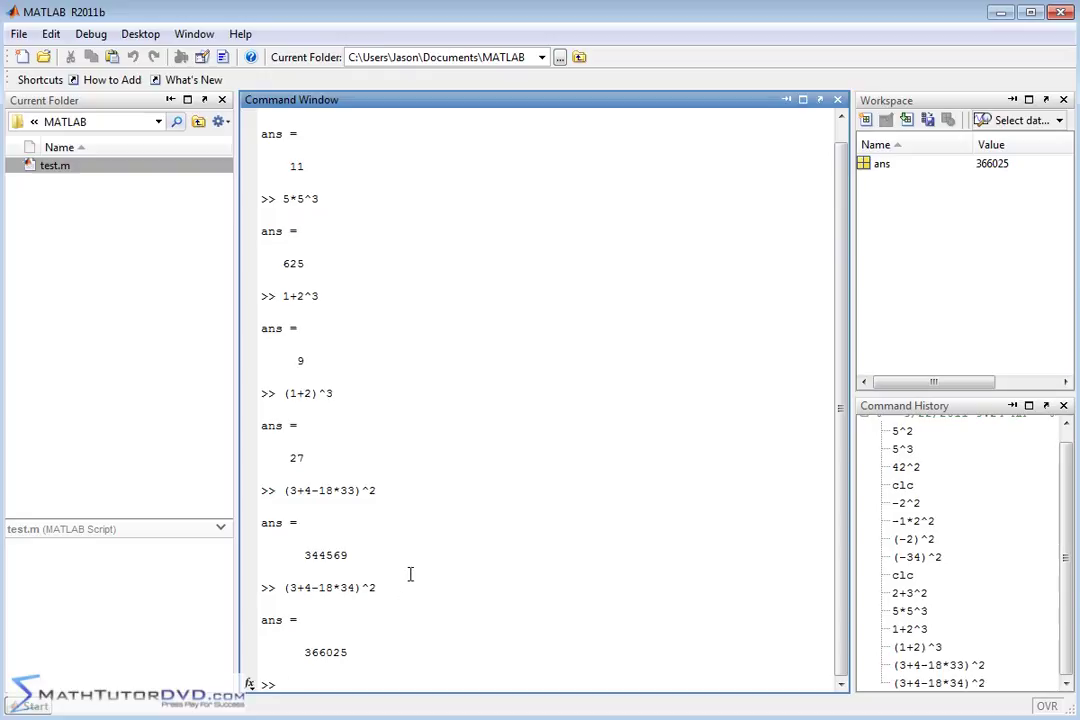
Evaluate ((3+4-18*34)^2)/(45-88), giving -8.5122e+003
{"action": "key", "text": "Up"}
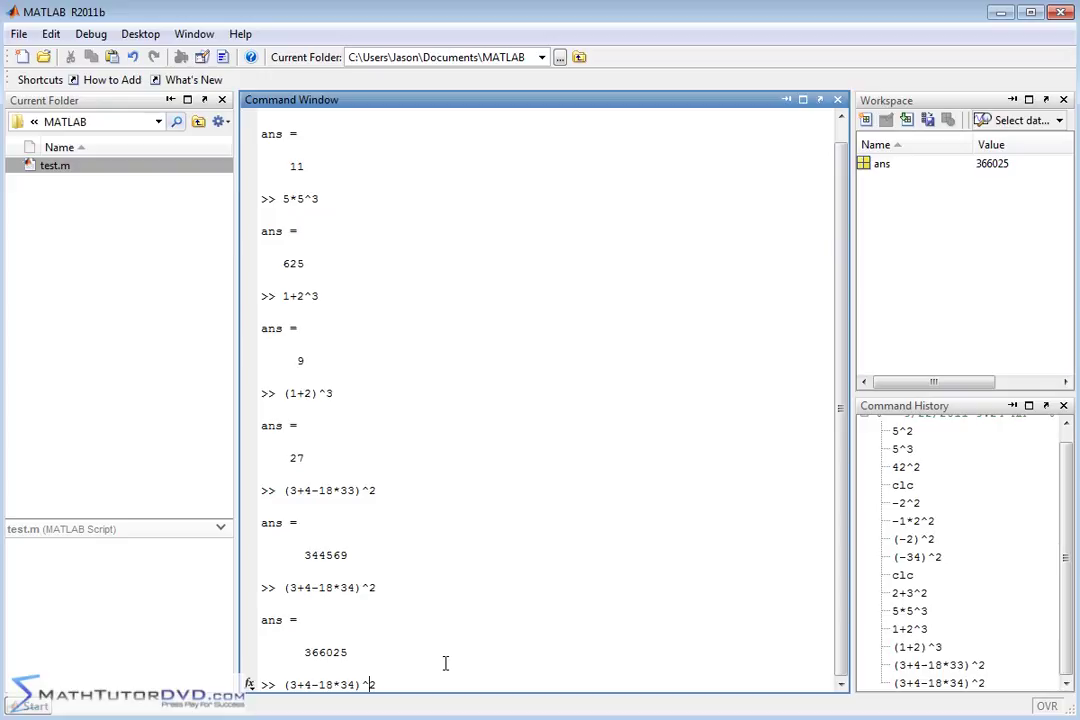
{"action": "key", "text": "Home"}
{"action": "type", "text": "("}
{"action": "key", "text": "End"}
{"action": "type", "text": ")"}
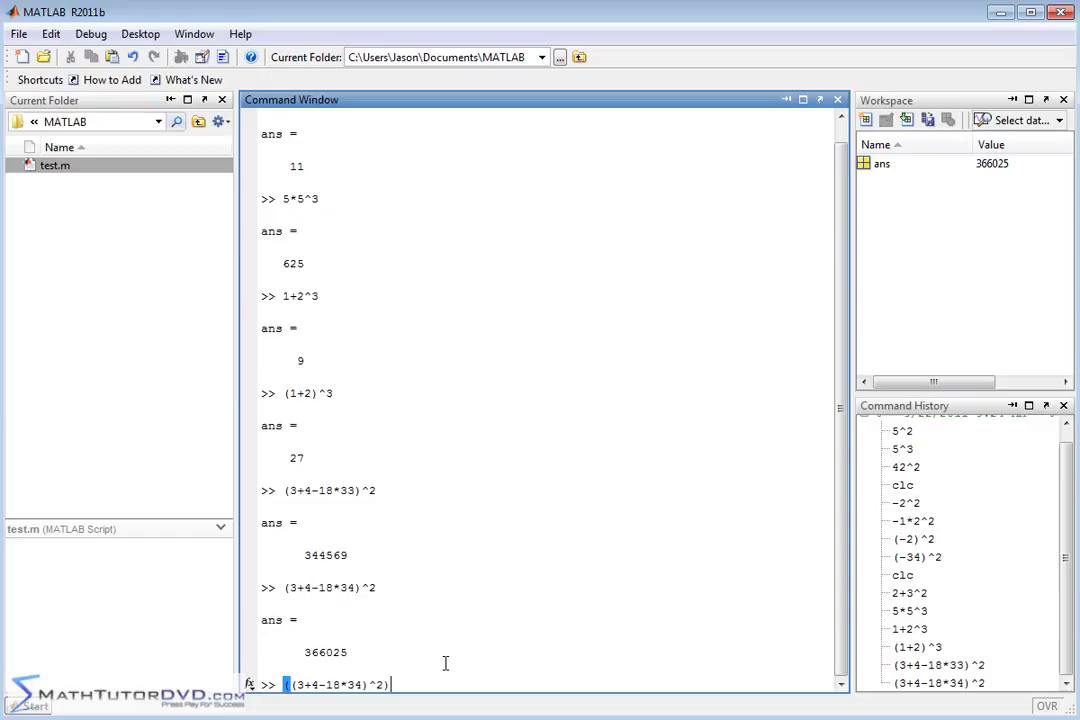
{"action": "type", "text": "/"}
{"action": "type", "text": "("}
{"action": "type", "text": "45-88"}
{"action": "type", "text": ")"}
{"action": "left_click", "coordinate": [287, 684]}
{"action": "type", "text": "("}
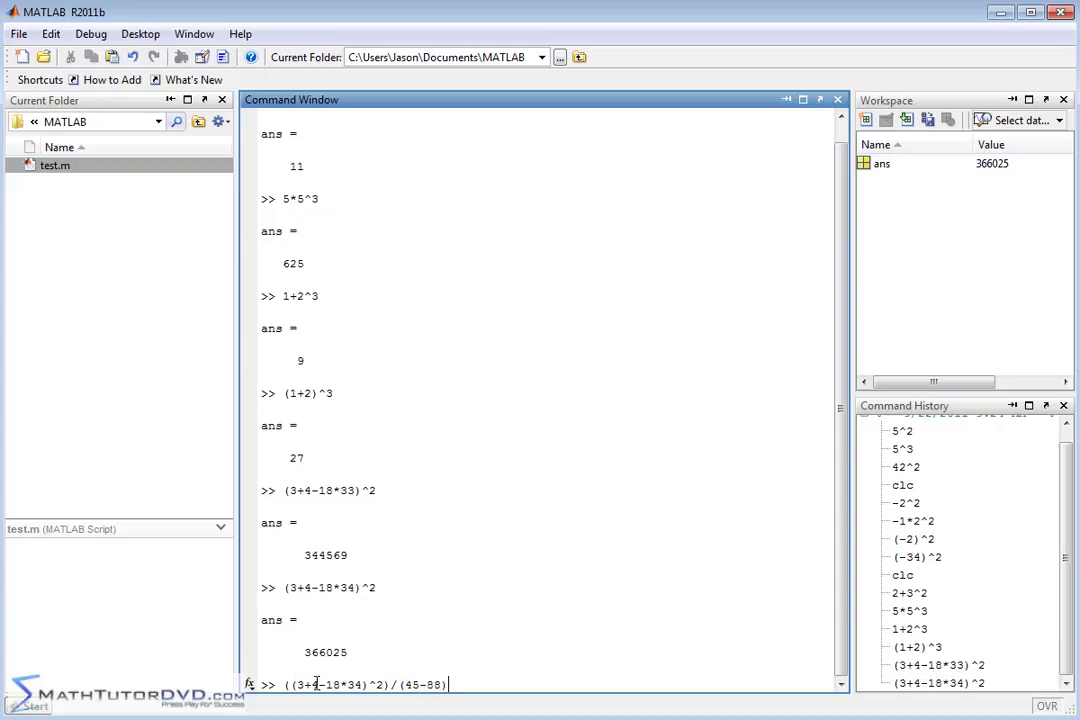
{"action": "key", "text": "End"}
{"action": "key", "text": "Return"}
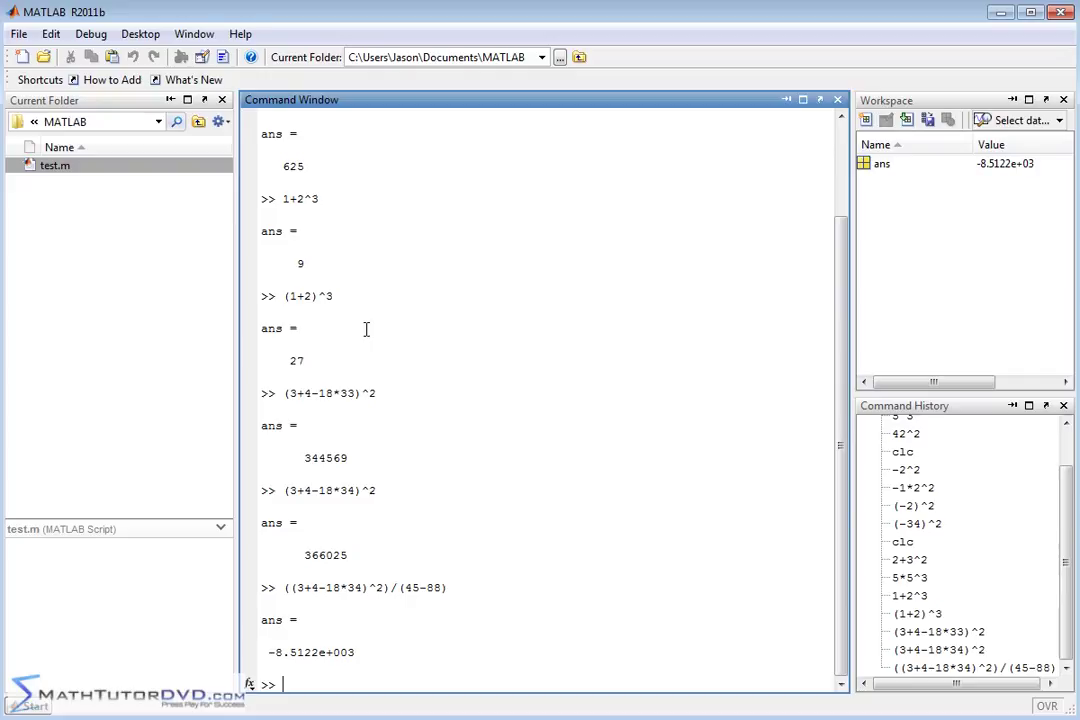
Evaluate -4^2, correcting the mistyped exponent, to get -16
{"action": "type", "text": "-4"}
{"action": "type", "text": "^45"}
{"action": "key", "text": "BackSpace"}
{"action": "key", "text": "BackSpace"}
{"action": "type", "text": "2"}
{"action": "key", "text": "Return"}
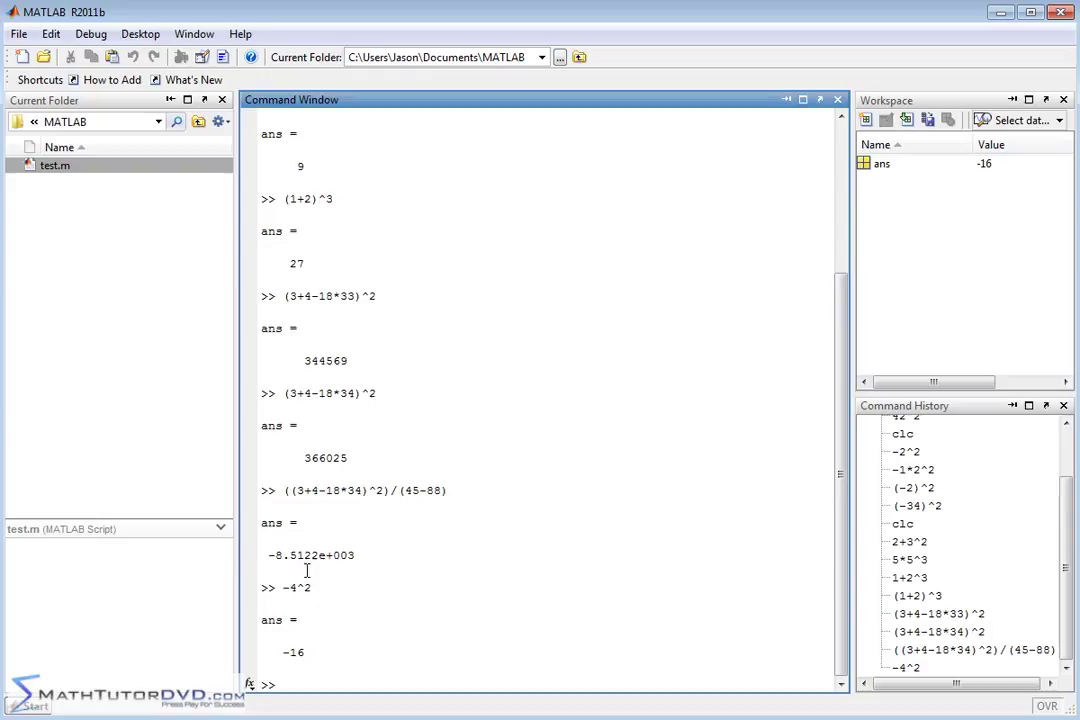
Clear the display with clc and evaluate 2.5*10^3, giving 2500
{"action": "type", "text": "c"}
{"action": "type", "text": "lc"}
{"action": "key", "text": "Return"}
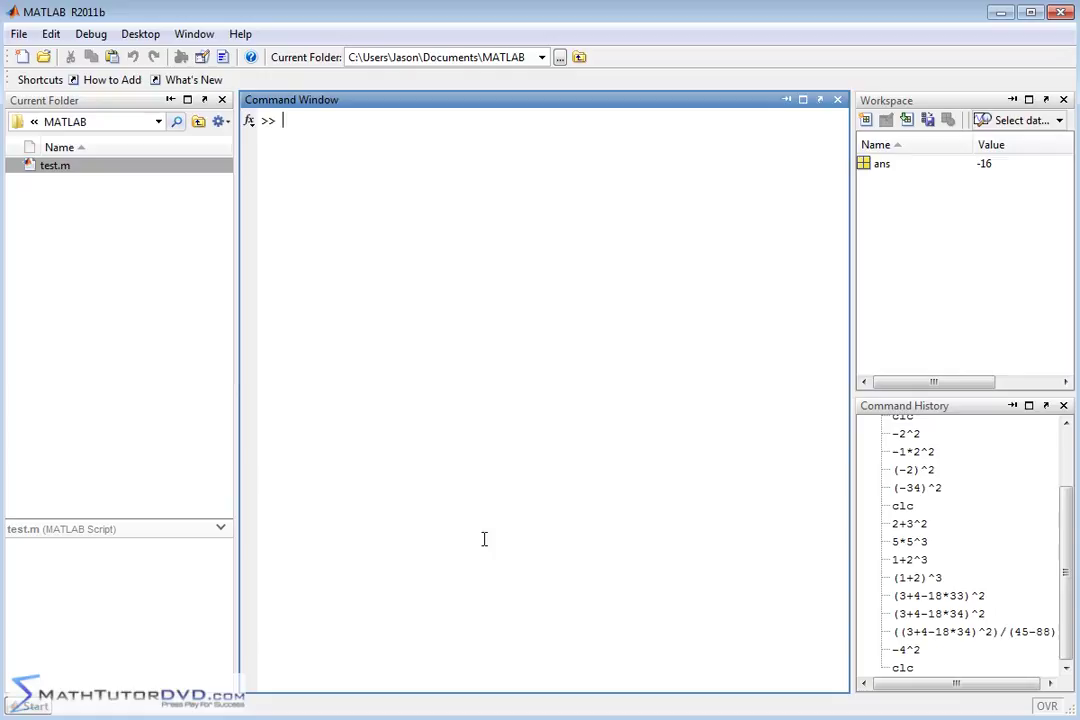
{"action": "type", "text": "2.5"}
{"action": "type", "text": "*"}
{"action": "type", "text": "10^3"}
{"action": "key", "text": "Return"}
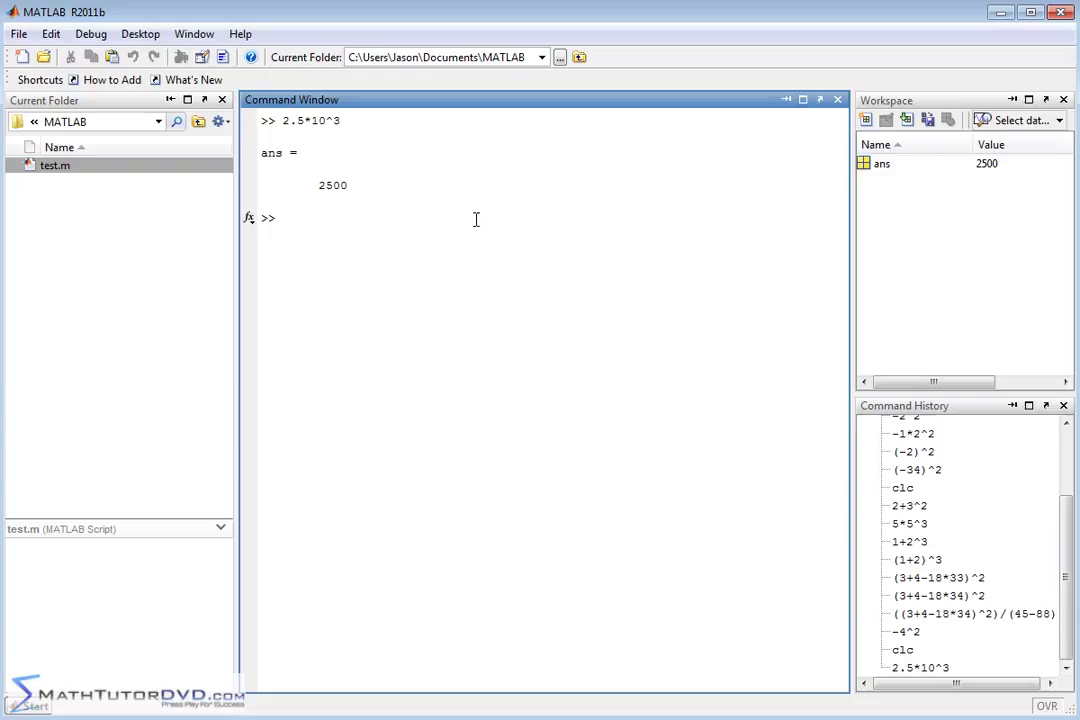
Edit the recalled command to 2.5*10^-3 and evaluate it, giving 0.0025
{"action": "key", "text": "Up"}
{"action": "type", "text": "1"}
{"action": "key", "text": "BackSpace"}
{"action": "type", "text": "-3"}
{"action": "key", "text": "Return"}
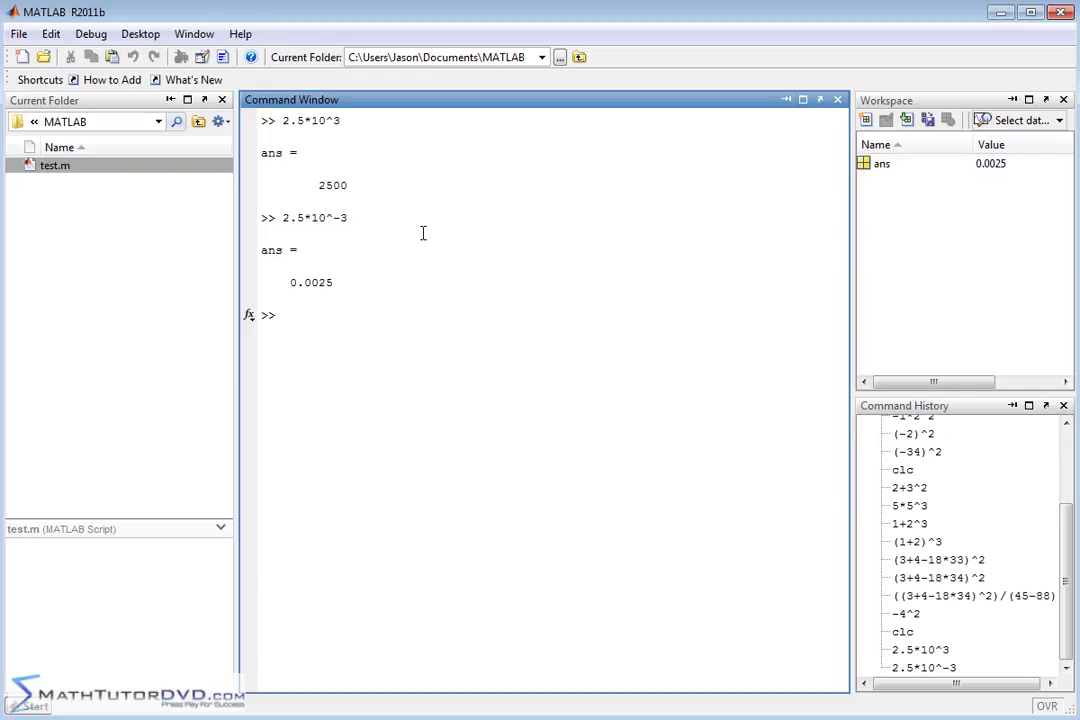
Evaluate 555555^3333 (Inf), then 555555^3 giving 1.7147e+017
{"action": "type", "text": "5555"}
{"action": "type", "text": "55^33"}
{"action": "type", "text": "33"}
{"action": "key", "text": "Return"}
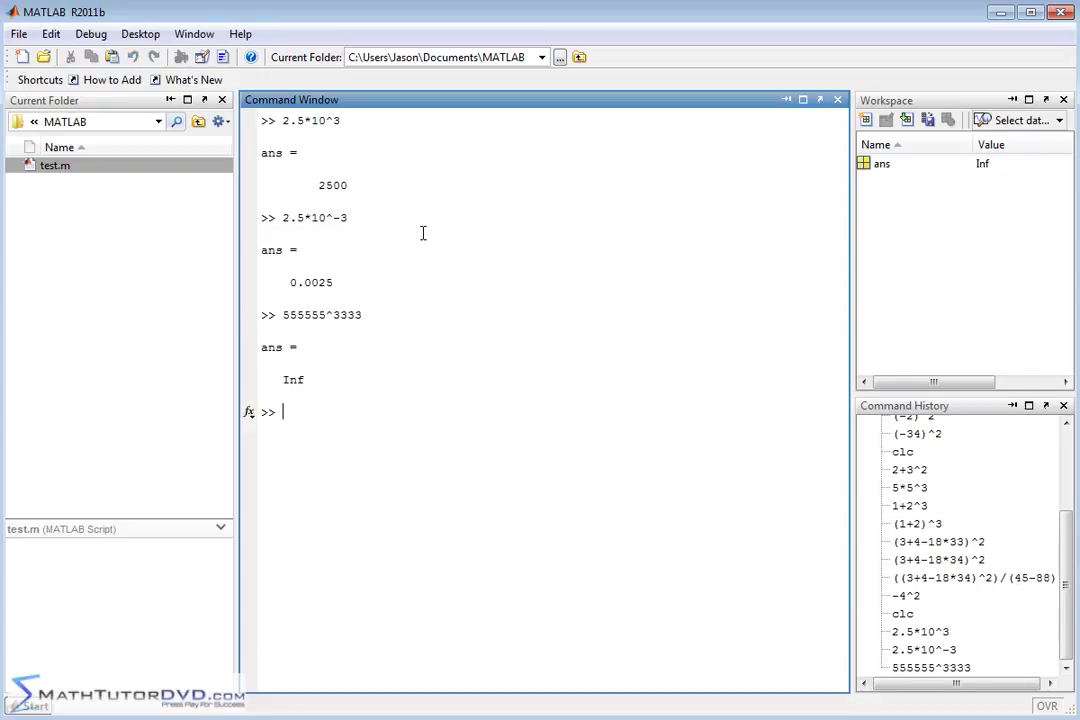
{"action": "key", "text": "Up"}
{"action": "key", "text": "BackSpace"}
{"action": "key", "text": "BackSpace"}
{"action": "key", "text": "BackSpace"}
{"action": "key", "text": "Return"}
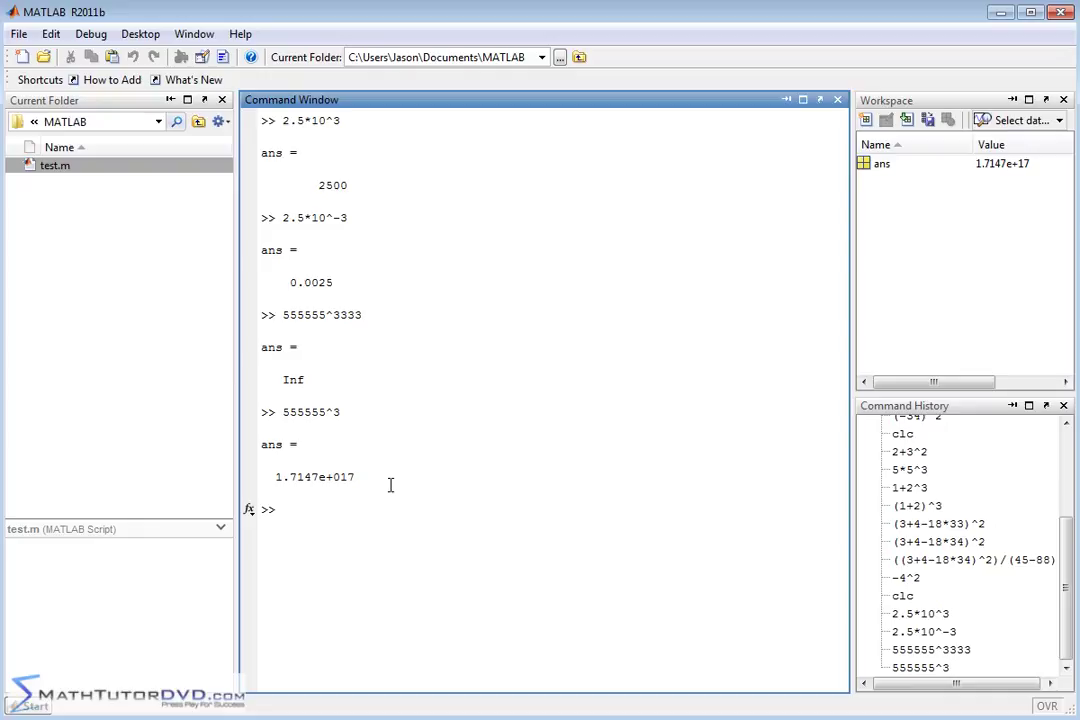
Evaluate 2.5e+3 as 2500, then edit it to 2.5e-3 giving 0.0025
{"action": "type", "text": "2.5e"}
{"action": "type", "text": "+"}
{"action": "type", "text": "3"}
{"action": "key", "text": "Return"}
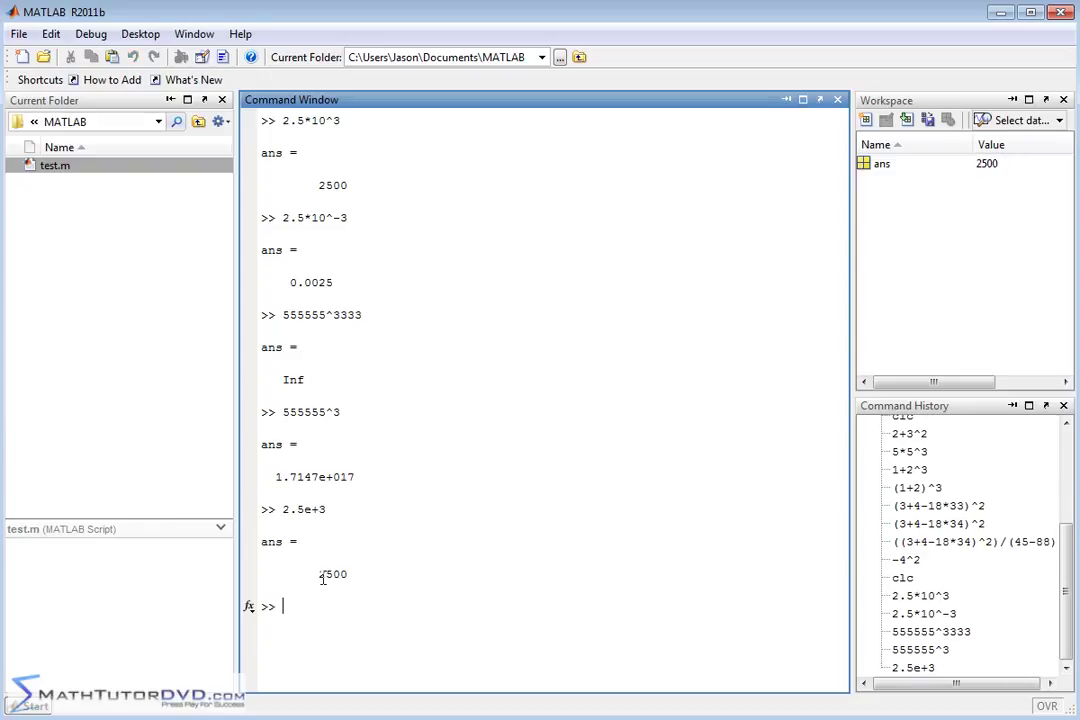
{"action": "key", "text": "Up"}
{"action": "key", "text": "BackSpace"}
{"action": "type", "text": "-3"}
{"action": "key", "text": "Return"}
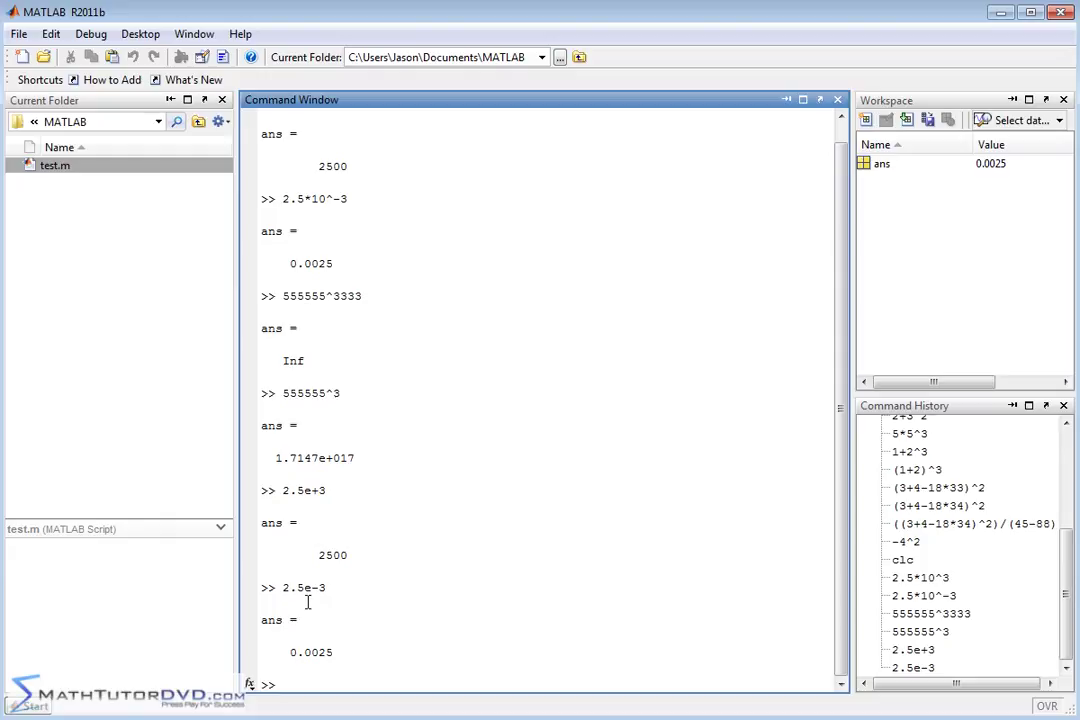
Clear the window, then test pi, Pi, pI and pie to show only lowercase pi works
{"action": "type", "text": "clc"}
{"action": "key", "text": "Return"}
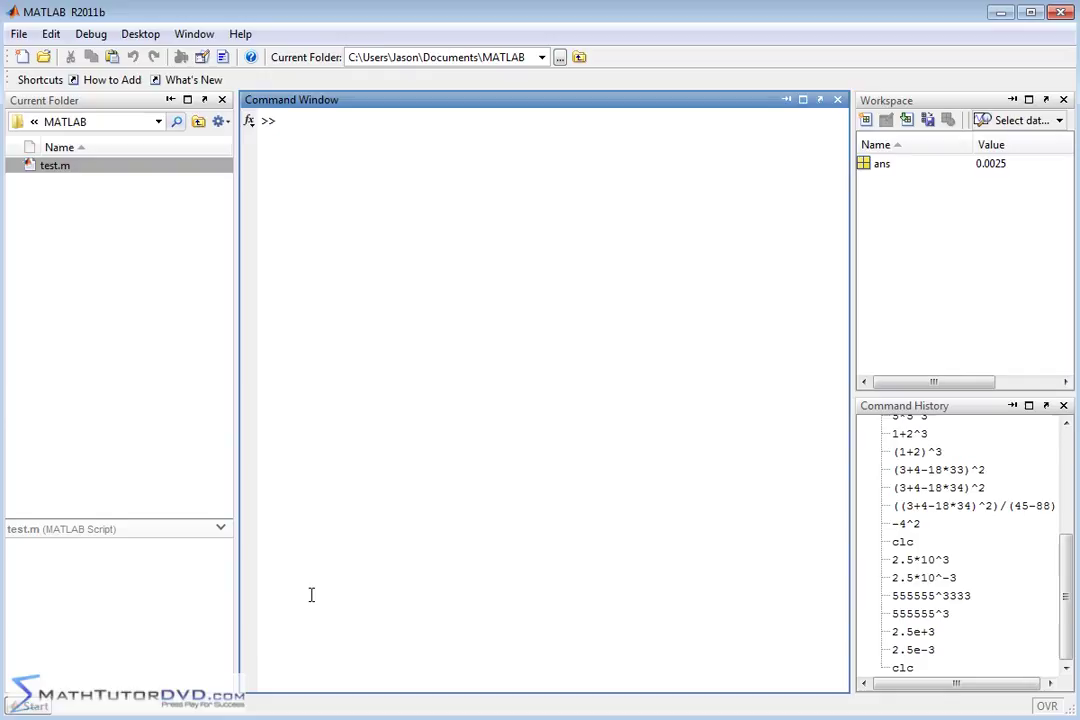
{"action": "type", "text": "p"}
{"action": "type", "text": "i"}
{"action": "key", "text": "Return"}
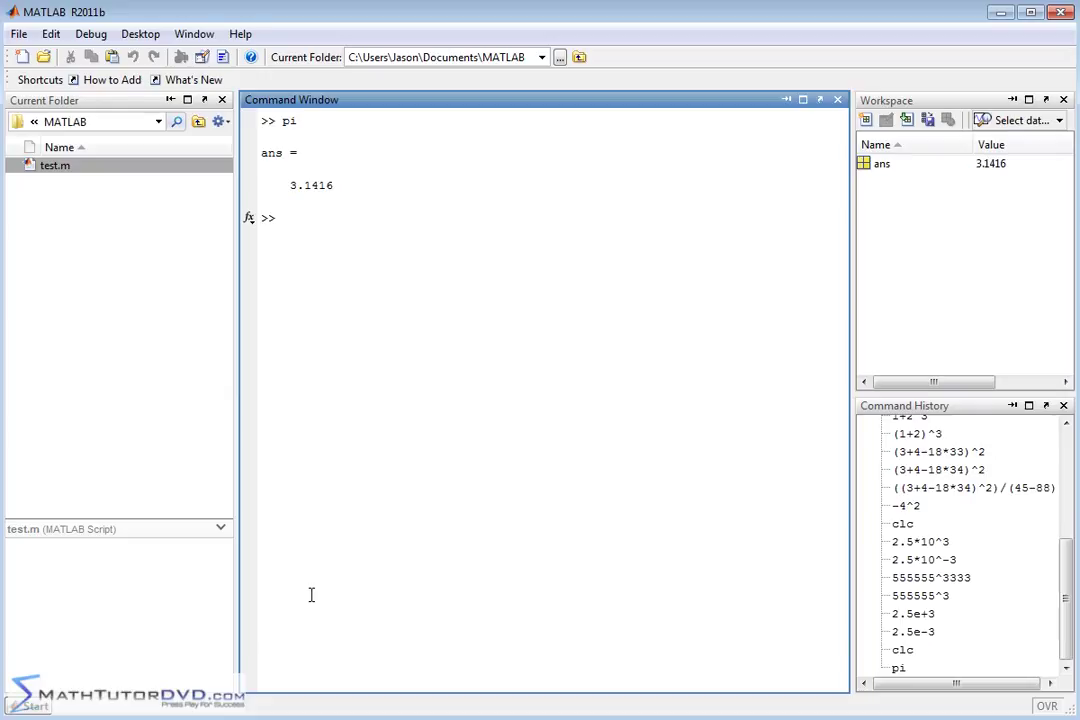
{"action": "type", "text": "Pi"}
{"action": "key", "text": "Return"}
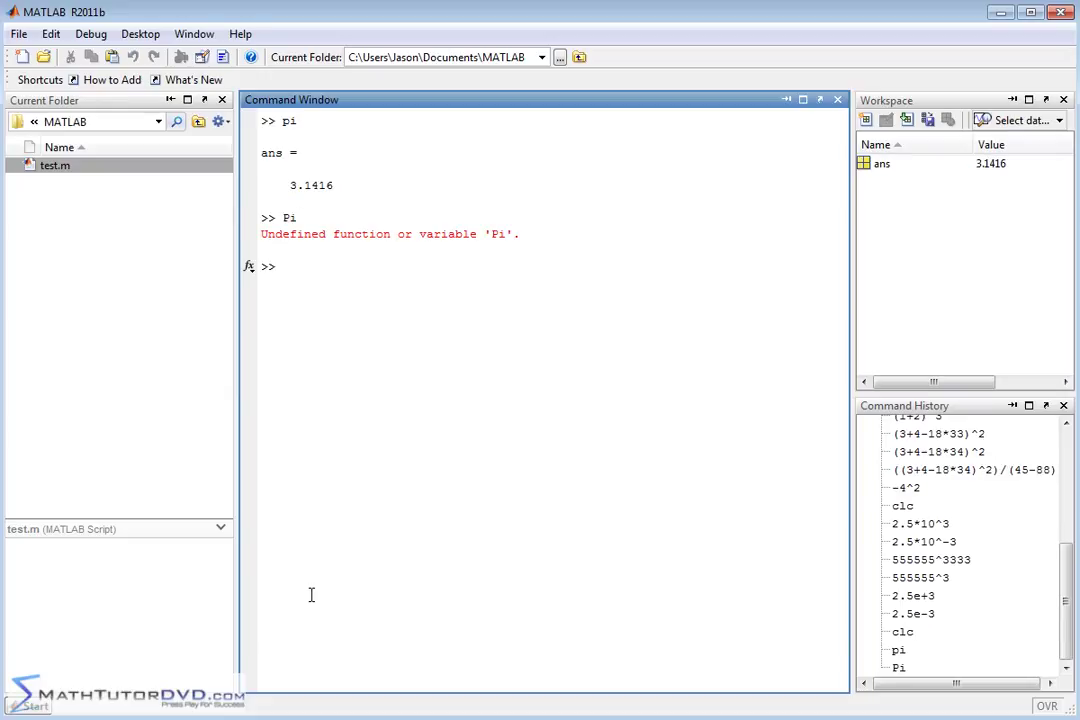
{"action": "type", "text": "p"}
{"action": "type", "text": "I"}
{"action": "key", "text": "Return"}
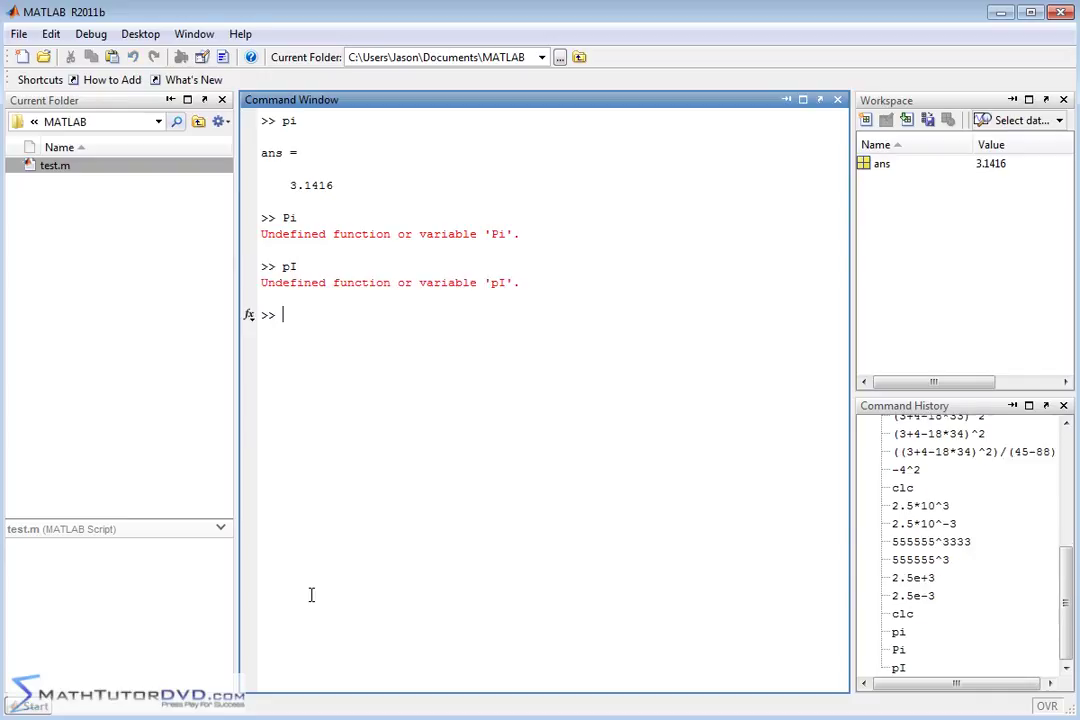
{"action": "type", "text": "pi"}
{"action": "key", "text": "Return"}
{"action": "type", "text": "p"}
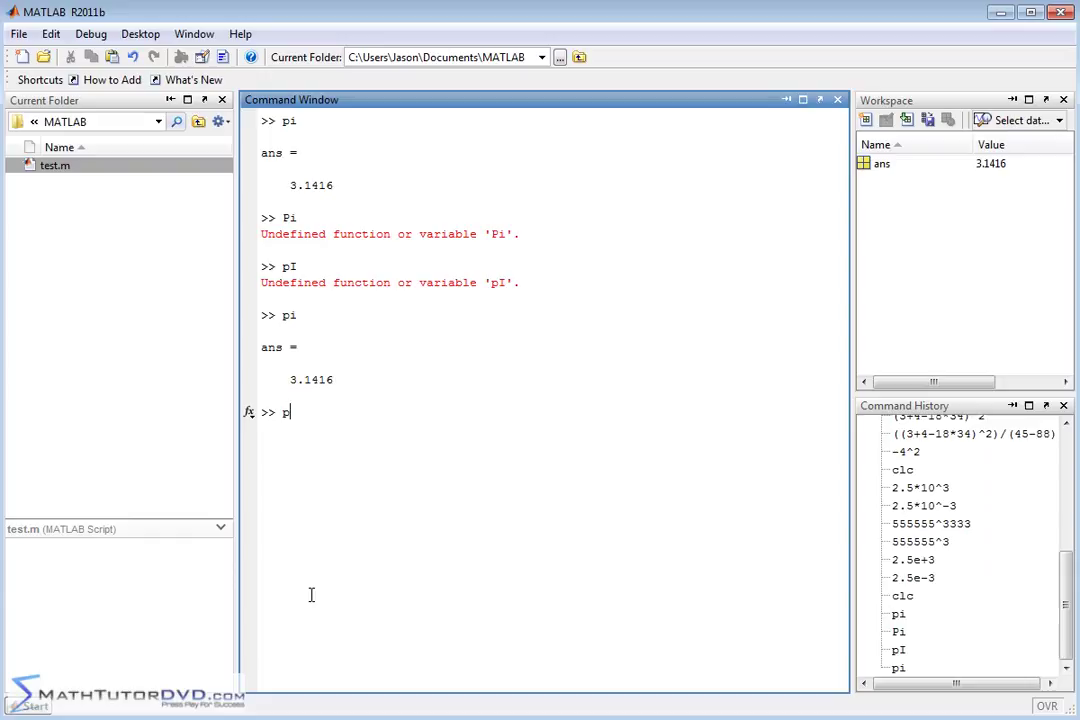
{"action": "type", "text": "ie"}
{"action": "key", "text": "Return"}
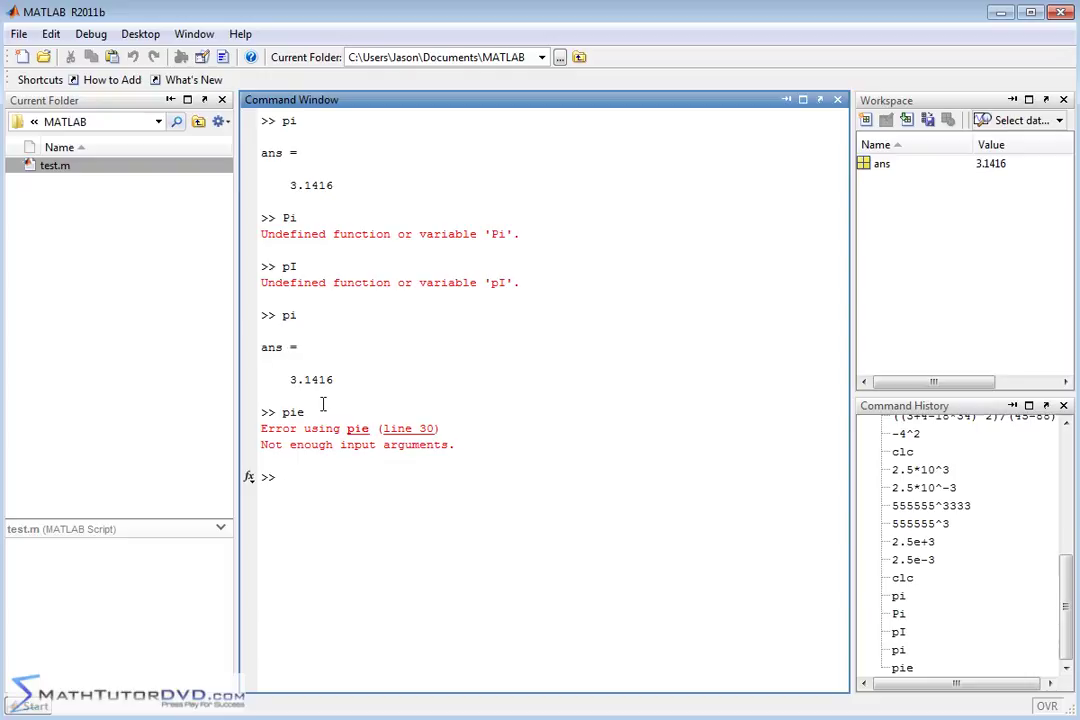
Compute 2*pi as 6.2832, then clear the Command Window
{"action": "type", "text": "2"}
{"action": "type", "text": "*pi"}
{"action": "key", "text": "Return"}
{"action": "type", "text": "cl"}
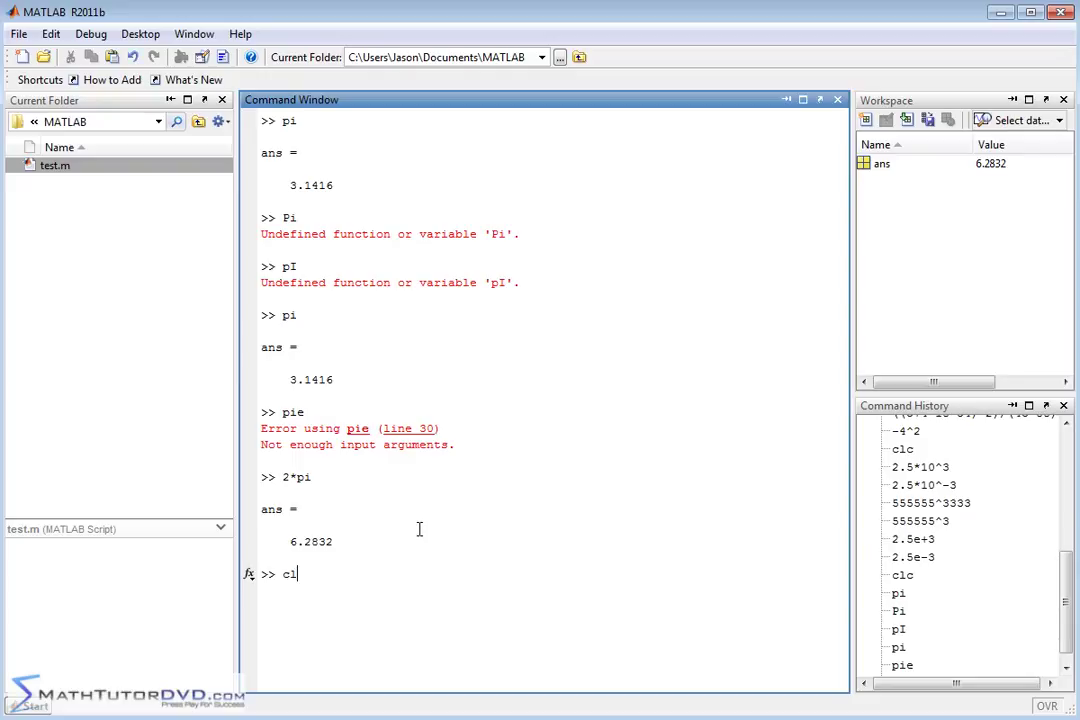
{"action": "type", "text": "c"}
{"action": "key", "text": "Return"}
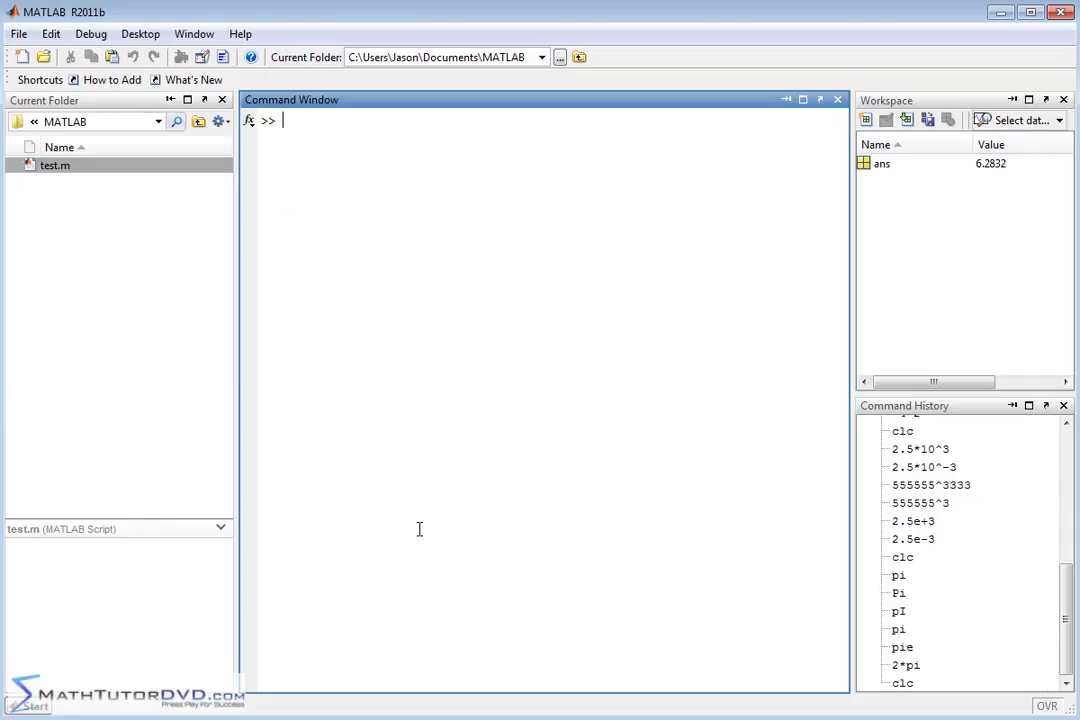
Evaluate 2*pi^3 as 62.0126, then recall and edit it to 2*pi^-3, giving 0.0645
{"action": "type", "text": "2"}
{"action": "type", "text": "*pi^"}
{"action": "type", "text": "3"}
{"action": "key", "text": "Return"}
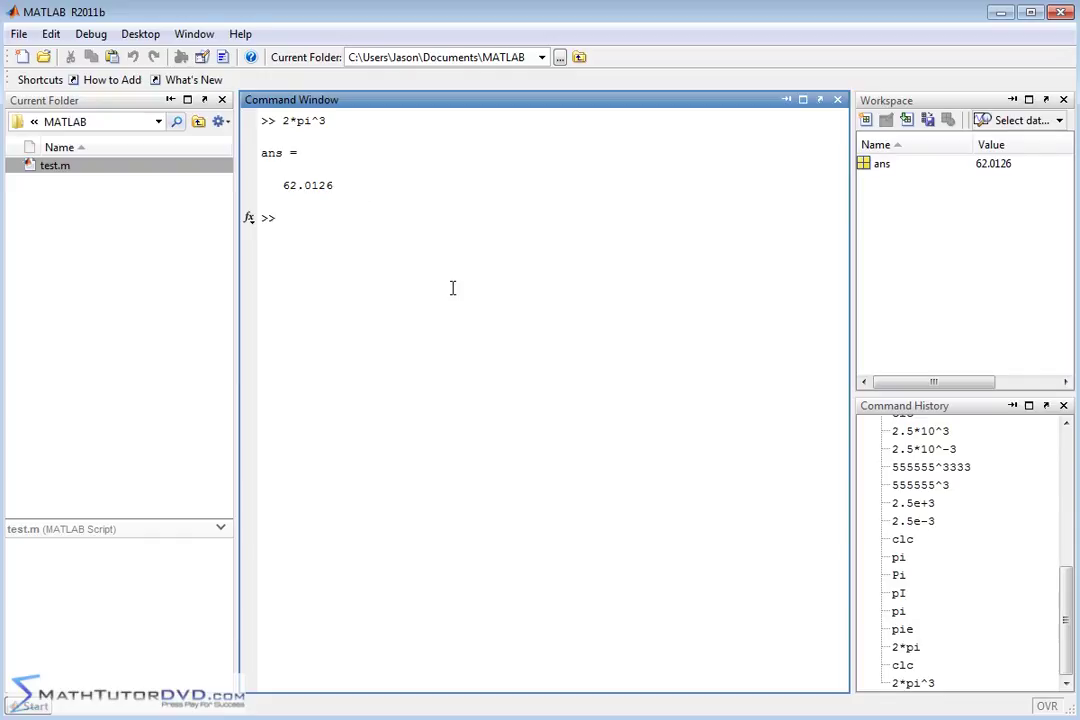
{"action": "key", "text": "Up"}
{"action": "type", "text": "-"}
{"action": "key", "text": "Return"}
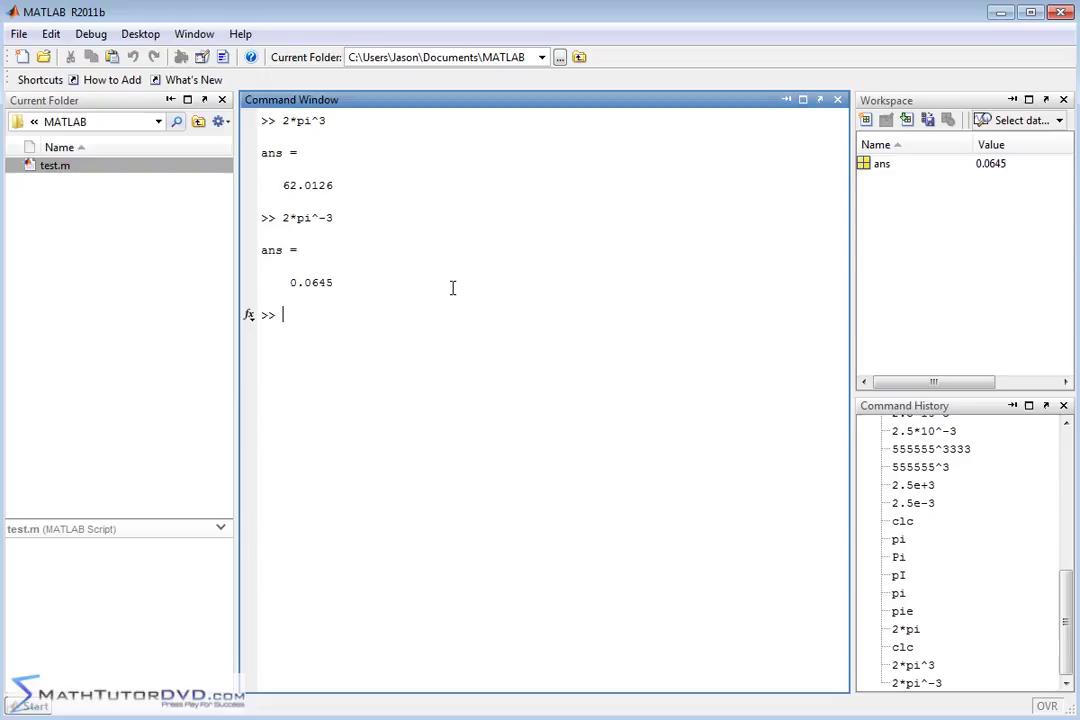
Evaluate 2.2*10^pi as 3.0480e+003 and erase a stray 3.14159 from the prompt
{"action": "type", "text": "2.2*"}
{"action": "type", "text": "10^"}
{"action": "type", "text": "pi"}
{"action": "key", "text": "Return"}
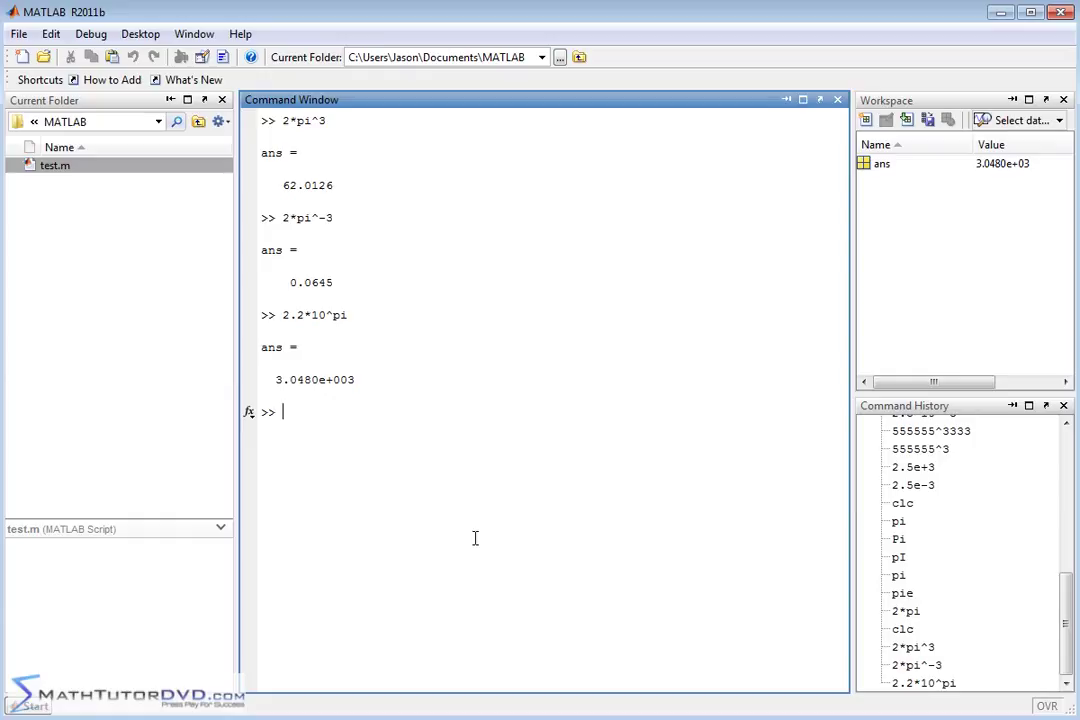
{"action": "type", "text": "3.14"}
{"action": "type", "text": "159"}
{"action": "key", "text": "BackSpace"}
{"action": "key", "text": "BackSpace"}
{"action": "key", "text": "BackSpace"}
{"action": "key", "text": "BackSpace"}
{"action": "key", "text": "BackSpace"}
{"action": "key", "text": "BackSpace"}
Evaluate 4^7 as 16384, then recall and edit it to 4^-7, giving 6.1035e-005
{"action": "type", "text": "4^7"}
{"action": "key", "text": "Return"}
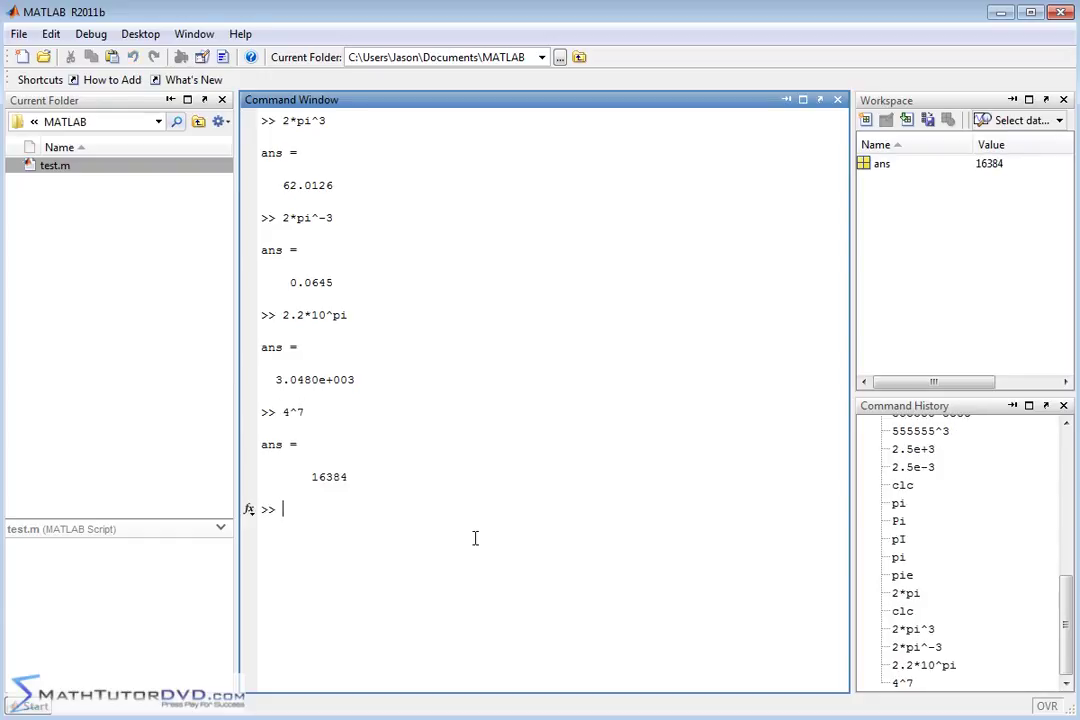
{"action": "key", "text": "Up"}
{"action": "key", "text": "Left"}
{"action": "type", "text": "-"}
{"action": "key", "text": "Return"}
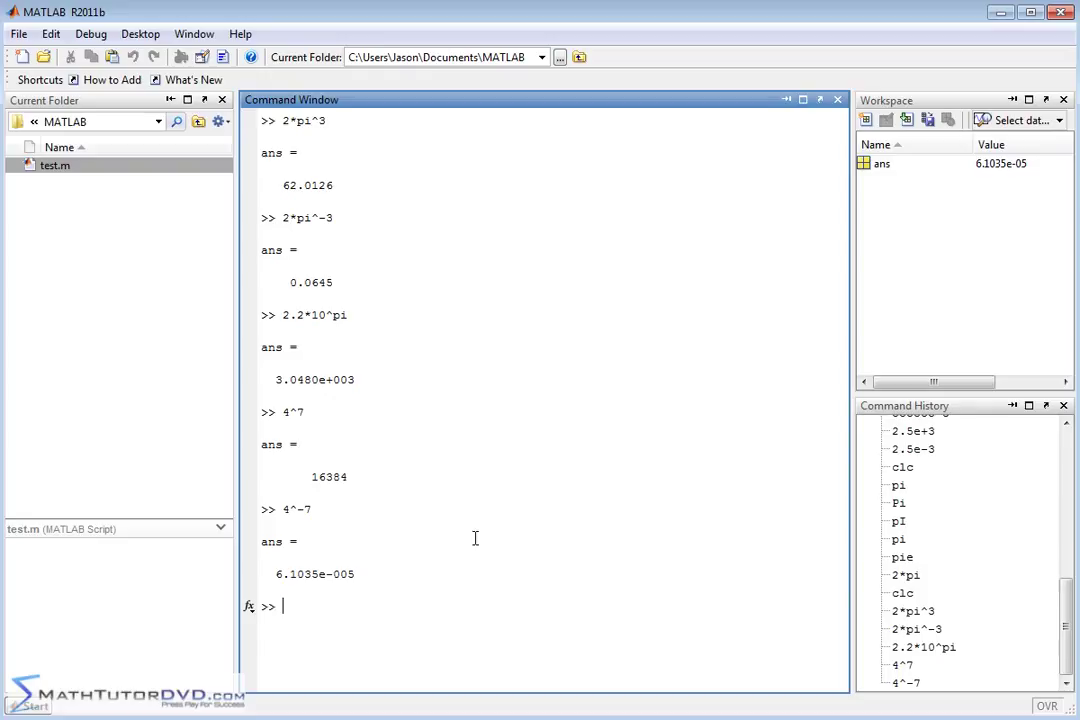
Edit the recalled 4^-7 into (-4)^7 and run it, giving -16384
{"action": "key", "text": "Up"}
{"action": "key", "text": "Left"}
{"action": "key", "text": "Left"}
{"action": "key", "text": "Left"}
{"action": "key", "text": "Left"}
{"action": "type", "text": "-"}
{"action": "key", "text": "Right"}
{"action": "key", "text": "Right"}
{"action": "key", "text": "Right"}
{"action": "key", "text": "BackSpace"}
{"action": "key", "text": "Left"}
{"action": "key", "text": "Left"}
{"action": "type", "text": "("}
{"action": "key", "text": "Right"}
{"action": "key", "text": "Right"}
{"action": "type", "text": ")"}
{"action": "key", "text": "Return"}
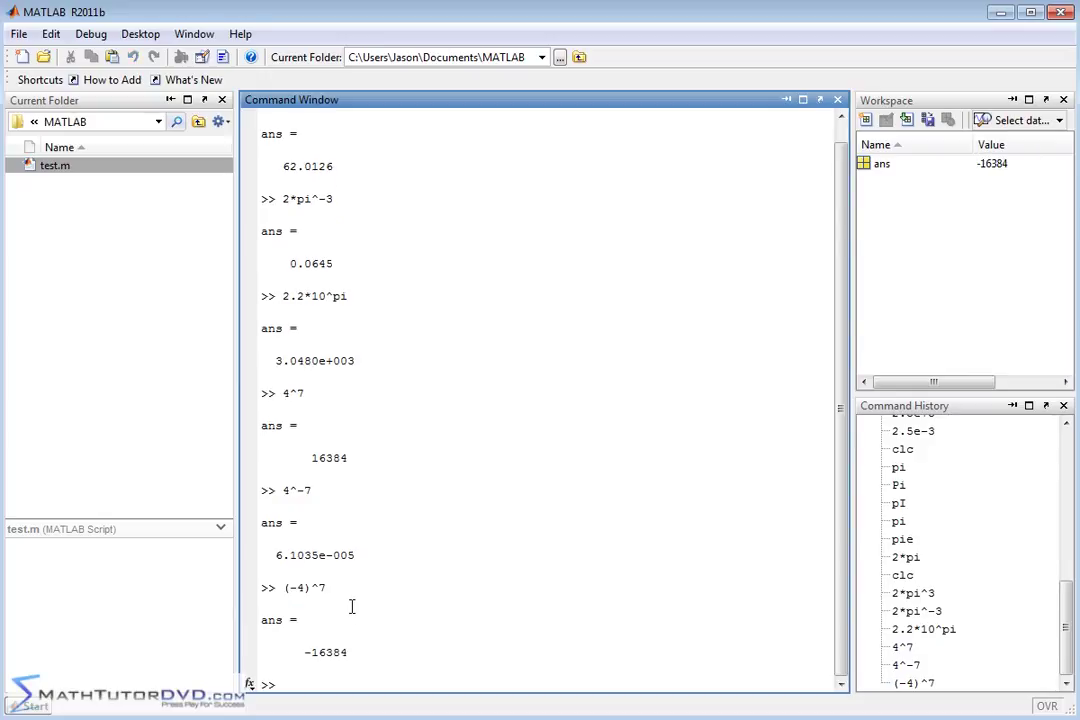
Show that 3*10^3 and 3e+3 both evaluate to 3000
{"action": "type", "text": "3*"}
{"action": "type", "text": "10"}
{"action": "type", "text": "^3"}
{"action": "key", "text": "Return"}
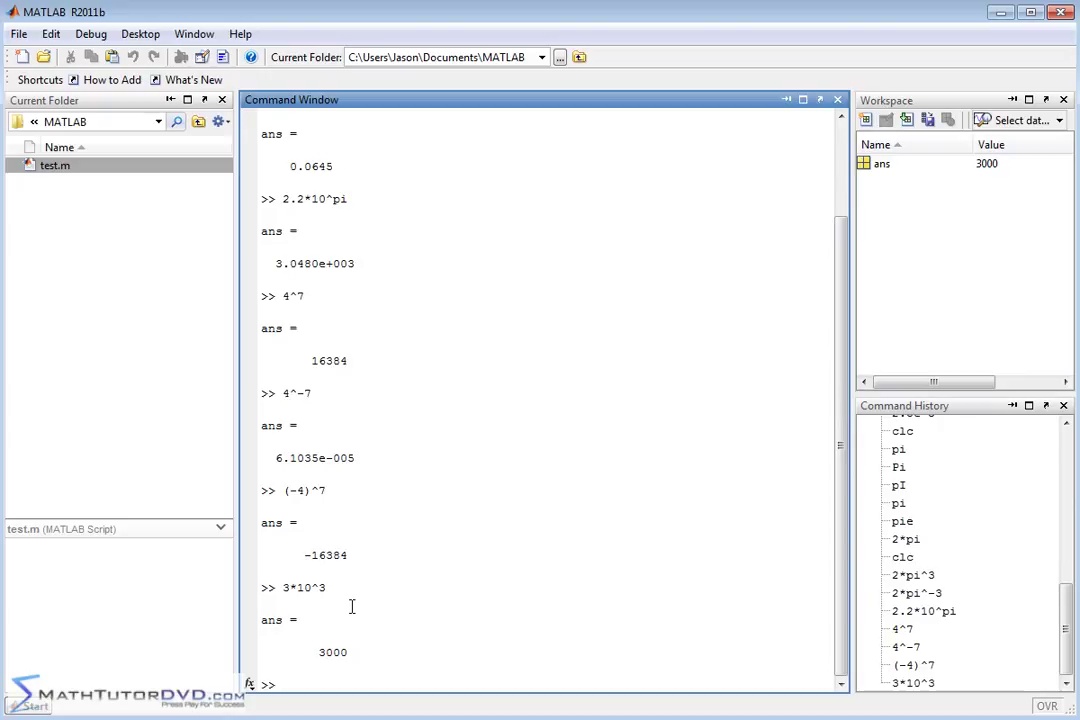
{"action": "type", "text": "3e+3"}
{"action": "key", "text": "Return"}
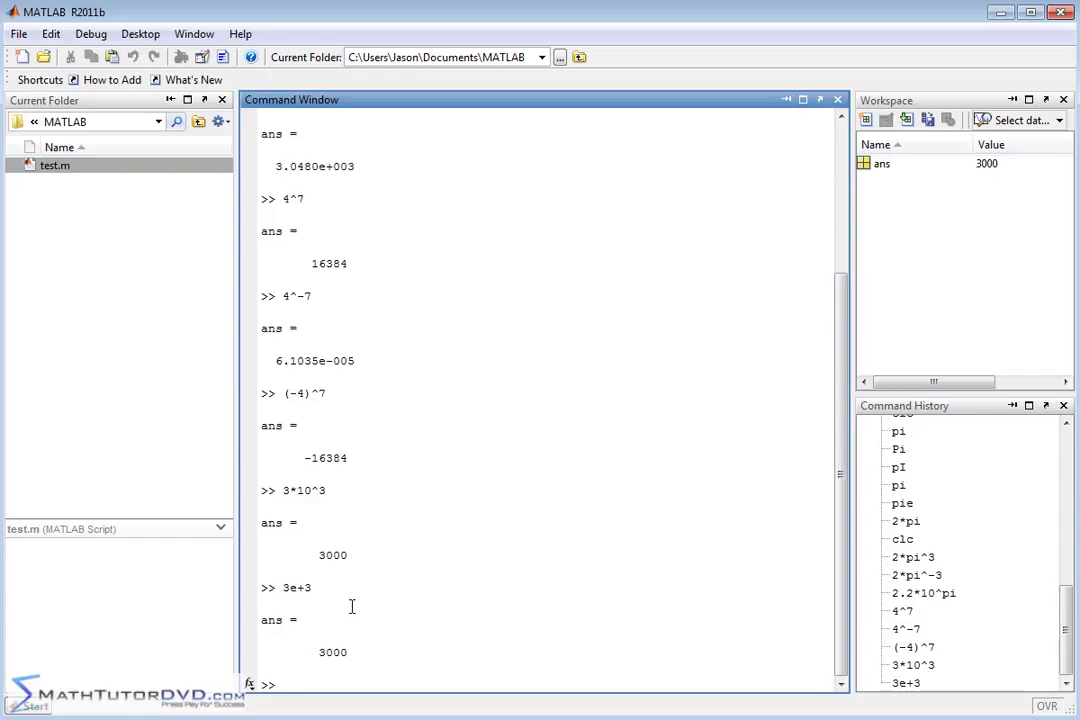
Compute (3+6+8)^3+pi, getting 4.9161e+003
{"action": "type", "text": "("}
{"action": "type", "text": "3+6+"}
{"action": "type", "text": "8)"}
{"action": "type", "text": "^3"}
{"action": "type", "text": "+pi"}
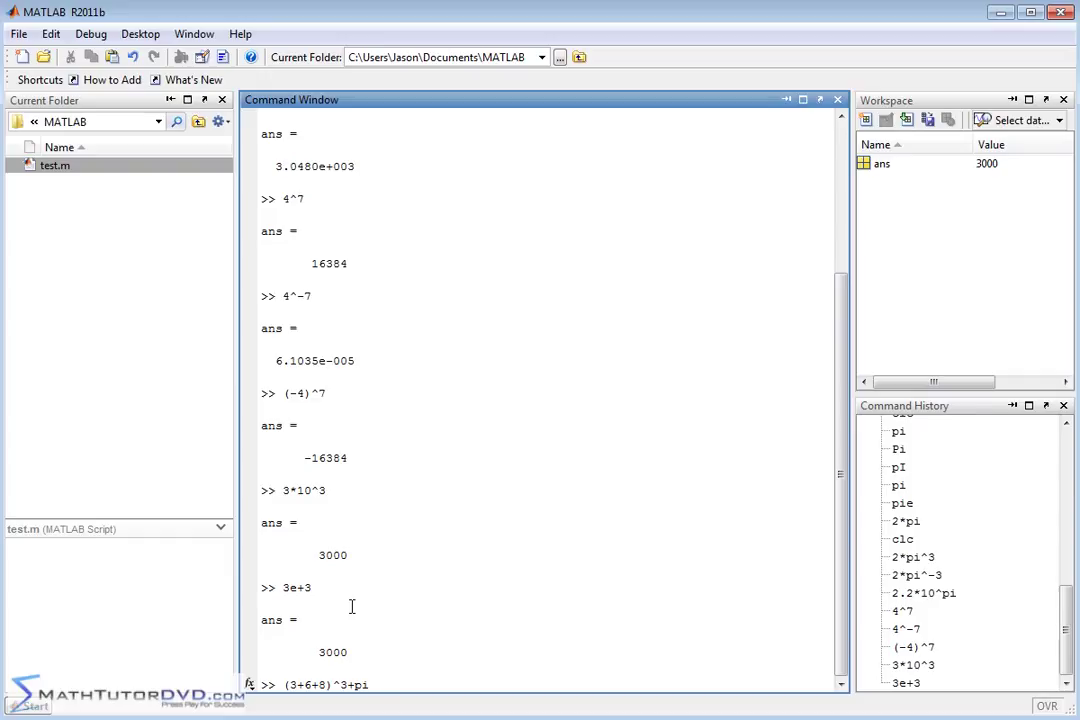
{"action": "key", "text": "Return"}
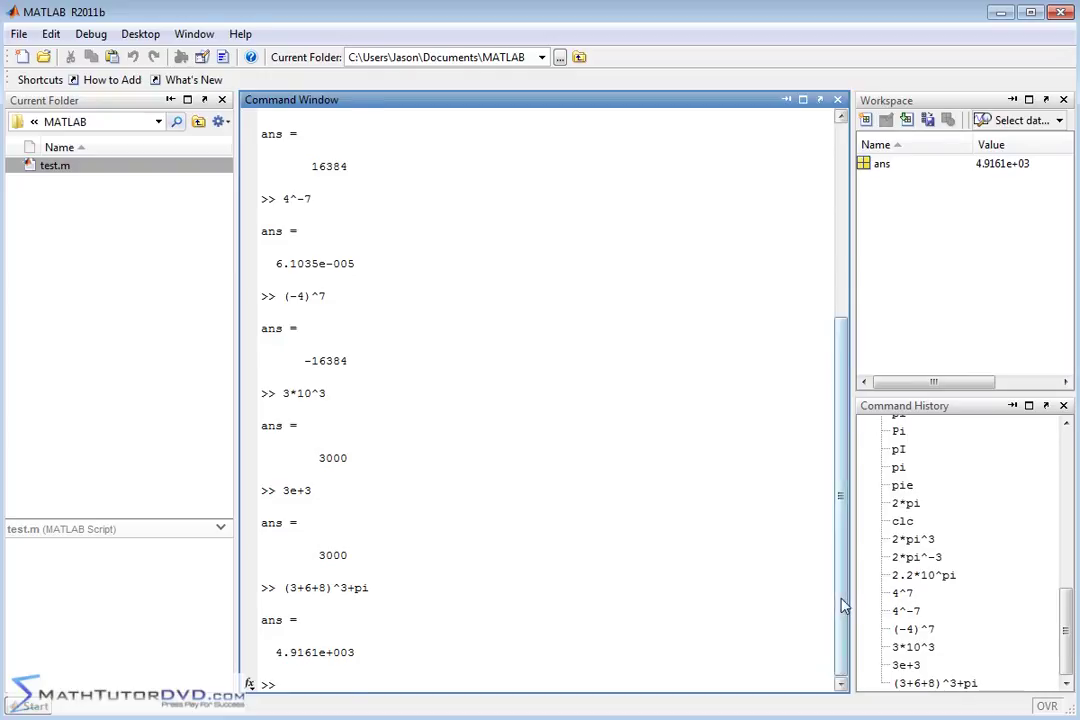
{"action": "scroll", "coordinate": [827, 421], "scroll_direction": "up", "scroll_amount": 3}
{"action": "scroll", "coordinate": [827, 421], "scroll_direction": "down", "scroll_amount": 3}
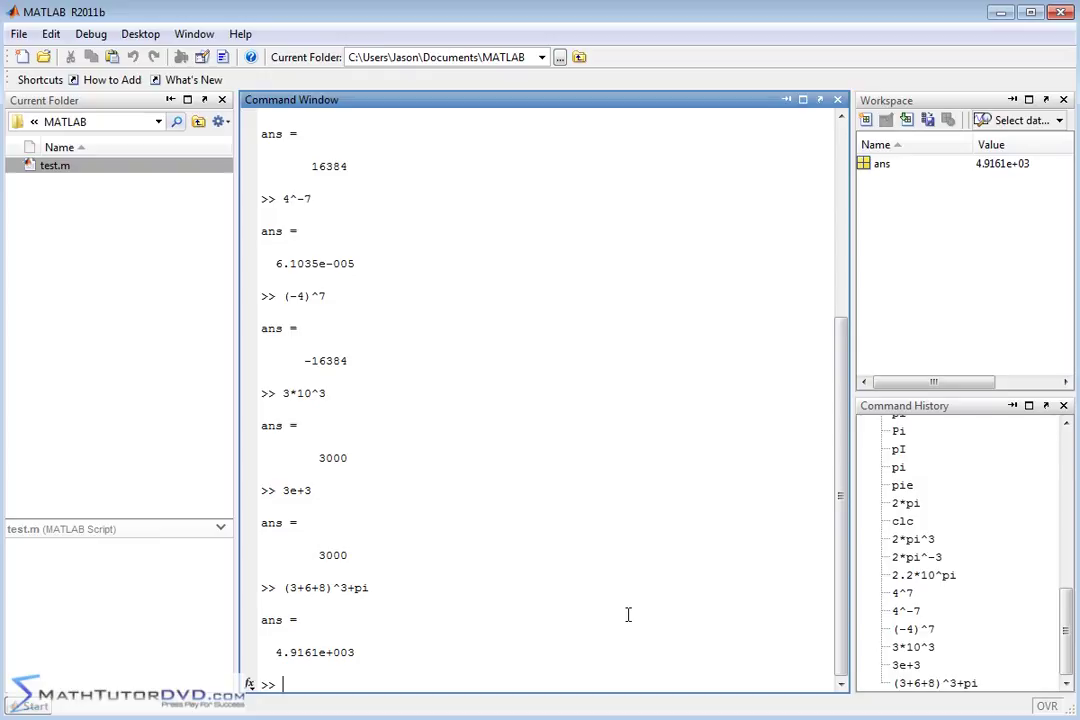
Recall 2*pi^-3 from history, change the exponent to -6 and run it, giving 0.0021
{"action": "key", "text": "Up"}
{"action": "key", "text": "Up"}
{"action": "key", "text": "Up"}
{"action": "key", "text": "Up"}
{"action": "key", "text": "Up"}
{"action": "key", "text": "Up"}
{"action": "key", "text": "Up"}
{"action": "key", "text": "Up"}
{"action": "key", "text": "Down"}
{"action": "key", "text": "Down"}
{"action": "key", "text": "Down"}
{"action": "key", "text": "Up"}
{"action": "key", "text": "Up"}
{"action": "key", "text": "Up"}
{"action": "key", "text": "BackSpace"}
{"action": "type", "text": "6"}
{"action": "key", "text": "Return"}
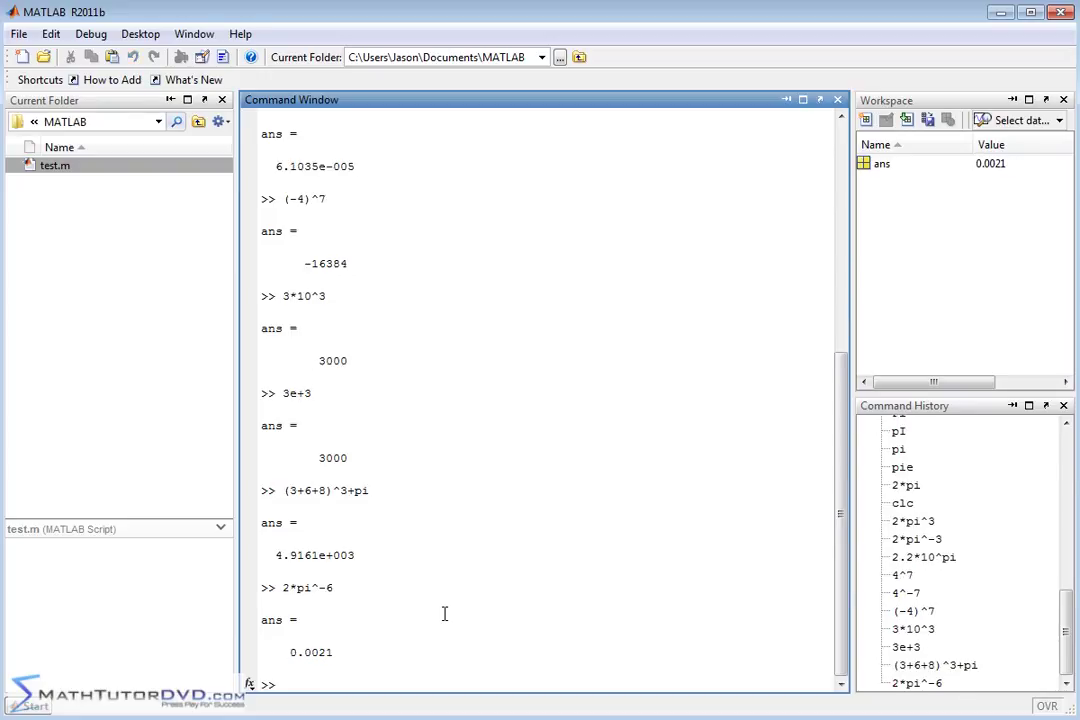